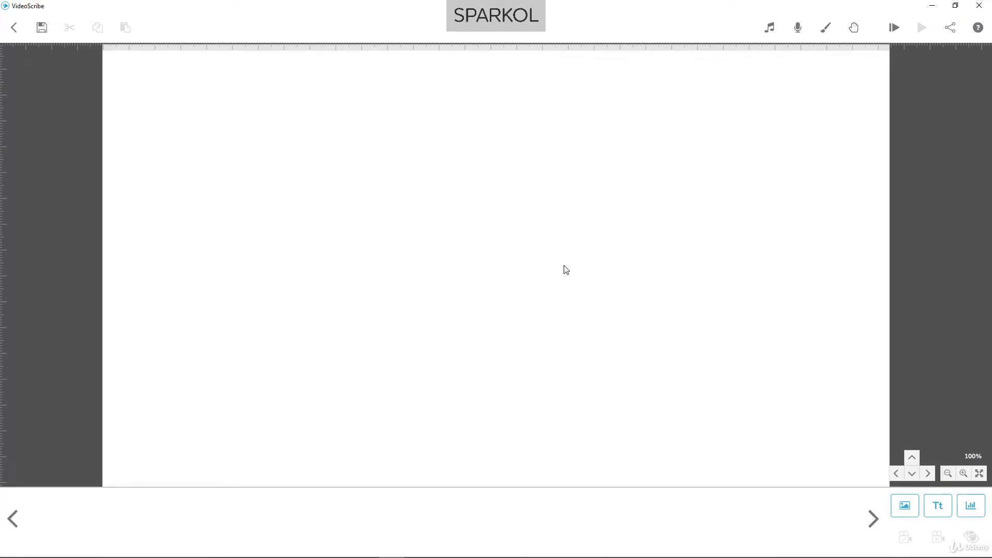
# Add the image of the colourful book stack to the canvas and play the scribe from the start
pyautogui.click(902, 504)
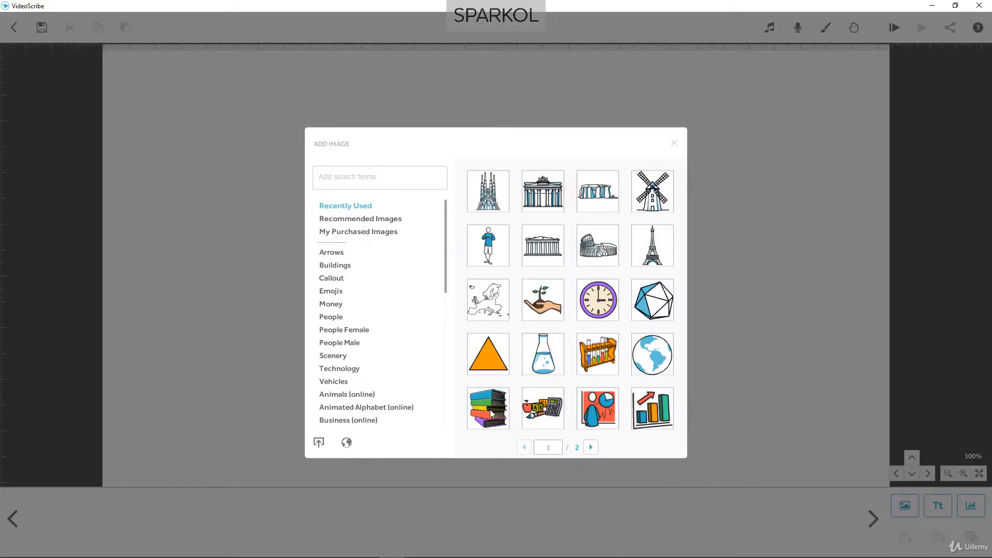
pyautogui.click(489, 410)
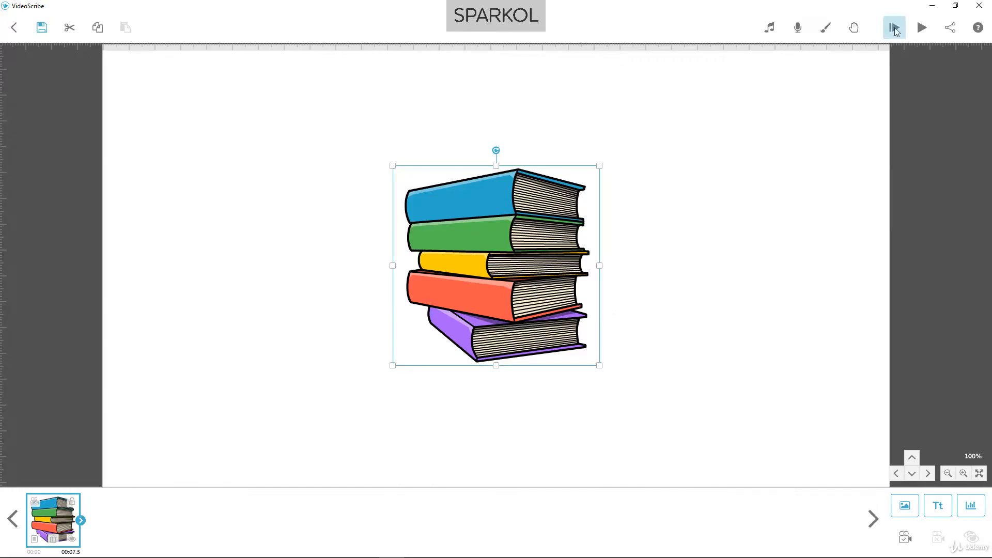
pyautogui.click(894, 27)
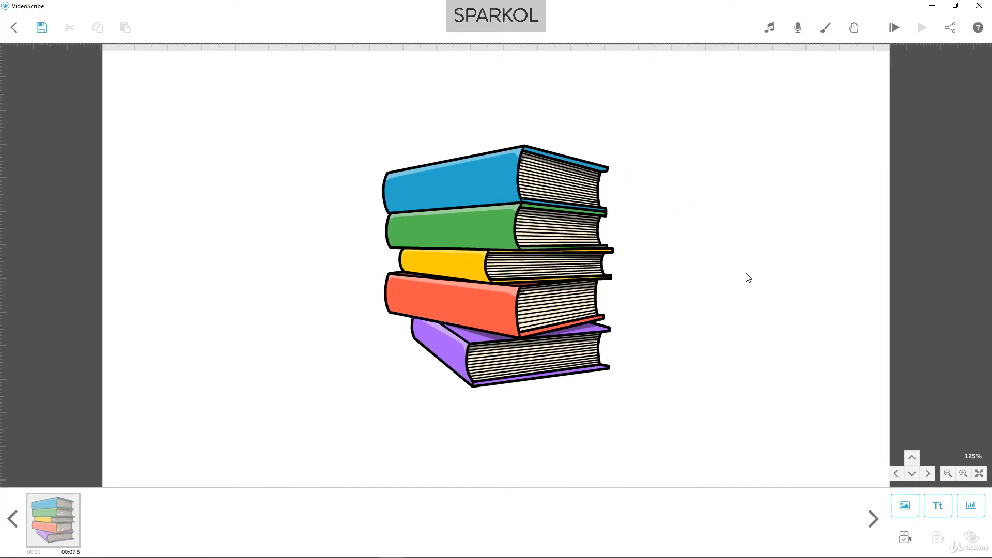
# Set the canvas background to pale yellow with the coarse speckled cork-like texture
pyautogui.click(823, 35)
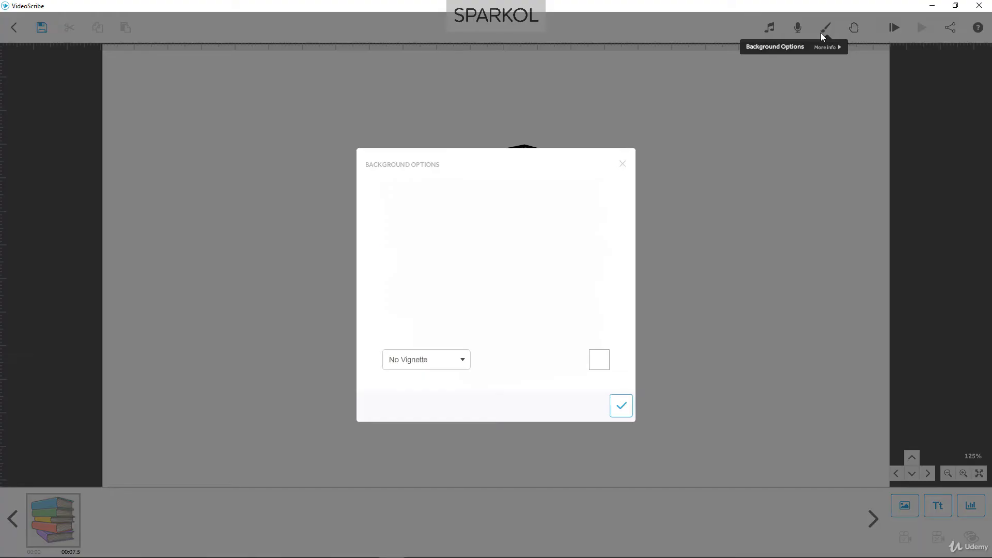
pyautogui.click(605, 365)
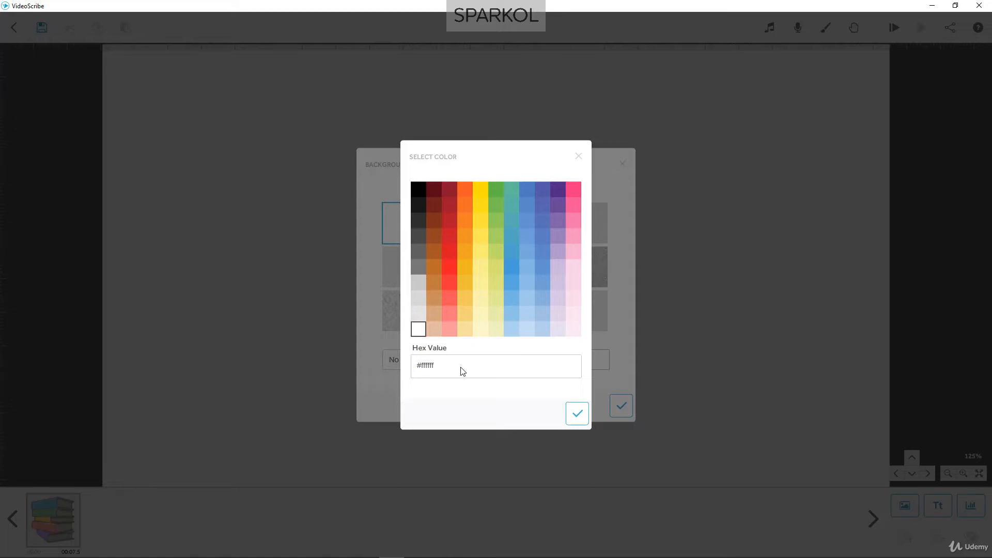
pyautogui.click(484, 289)
pyautogui.click(577, 414)
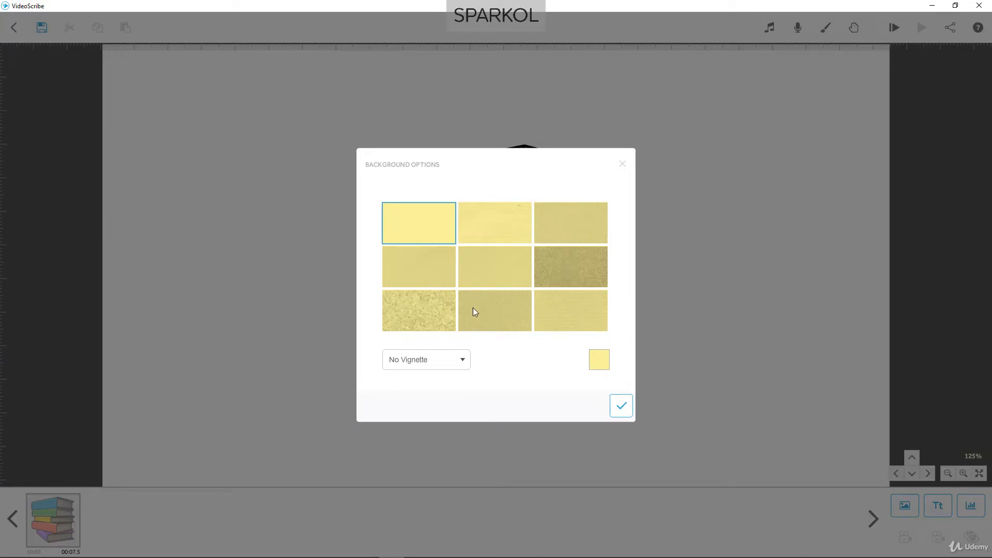
pyautogui.click(433, 310)
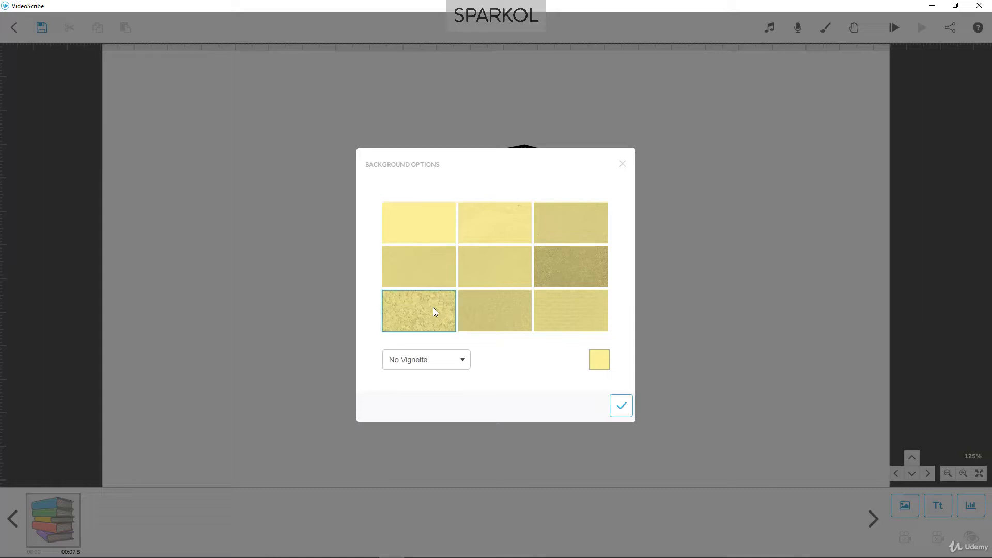
pyautogui.click(620, 406)
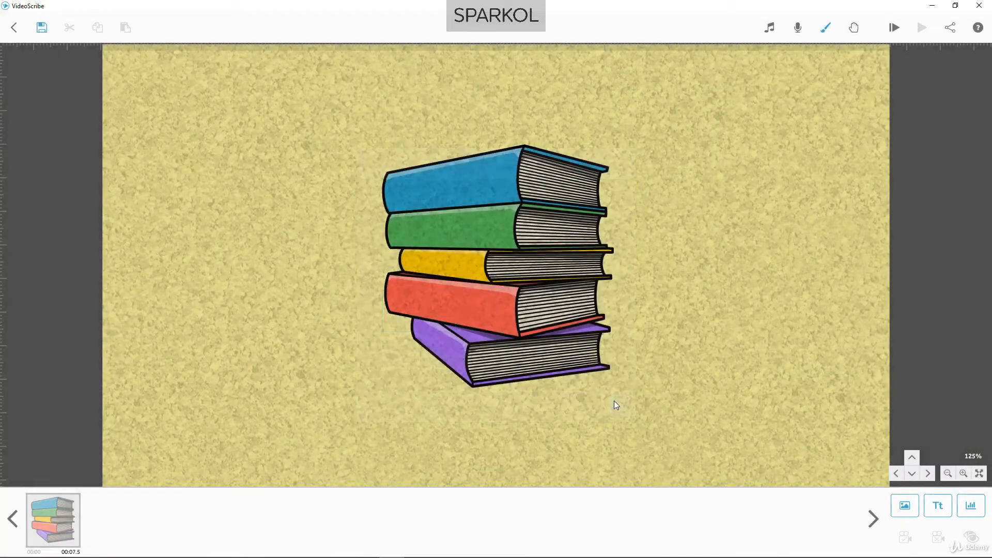
# Apply a Soft Vignette to the canvas background
pyautogui.click(829, 30)
pyautogui.click(462, 361)
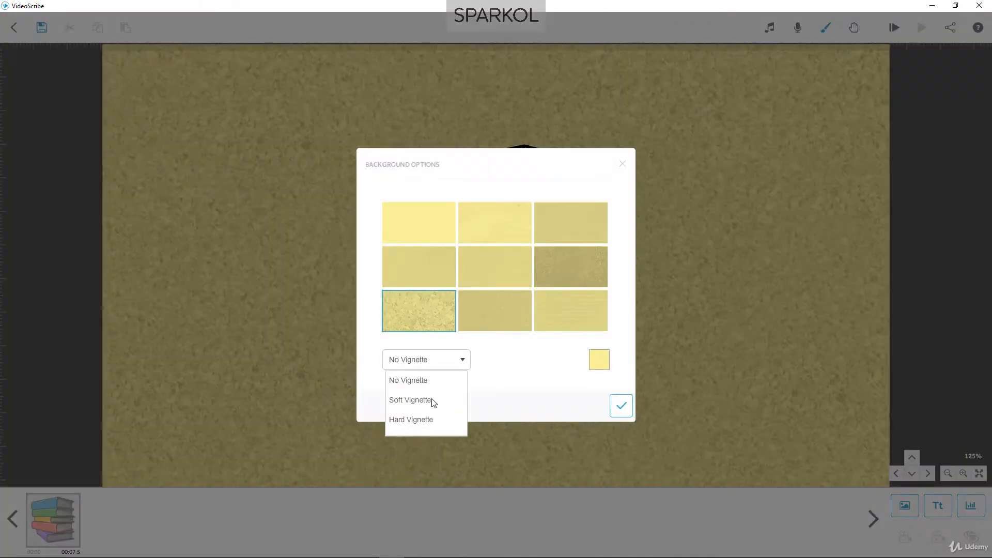
pyautogui.click(433, 401)
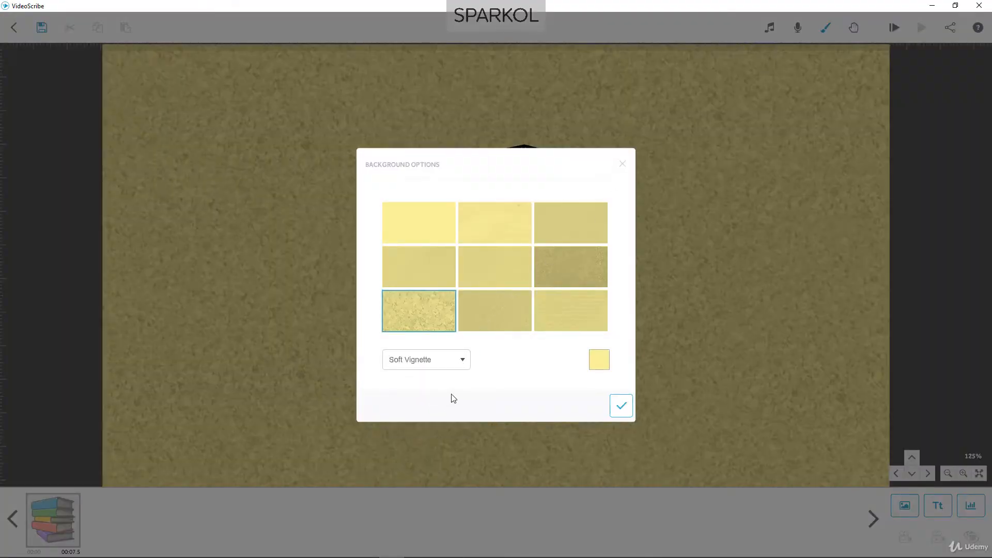
pyautogui.click(620, 408)
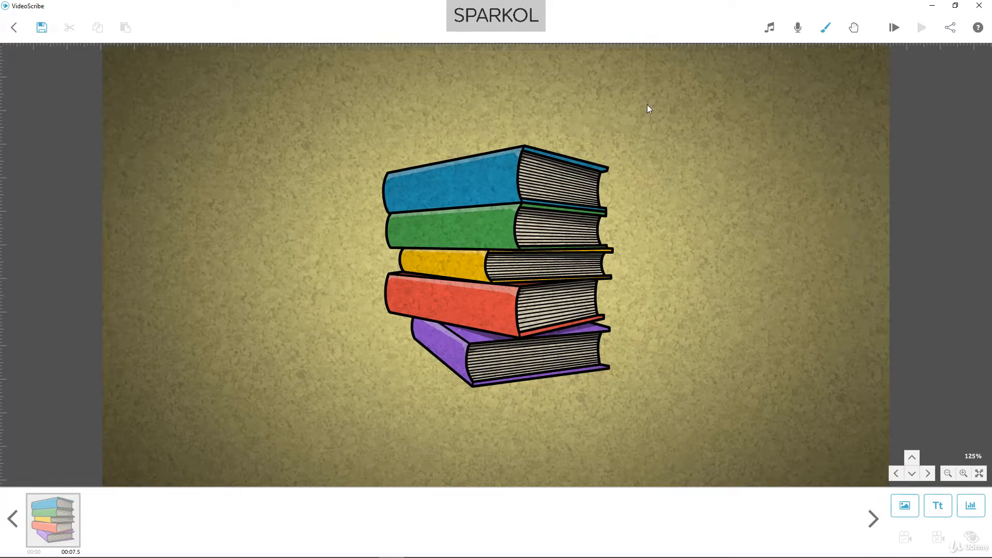
# Change the canvas background to plain light blue without texture and set it to No Vignette
pyautogui.click(822, 31)
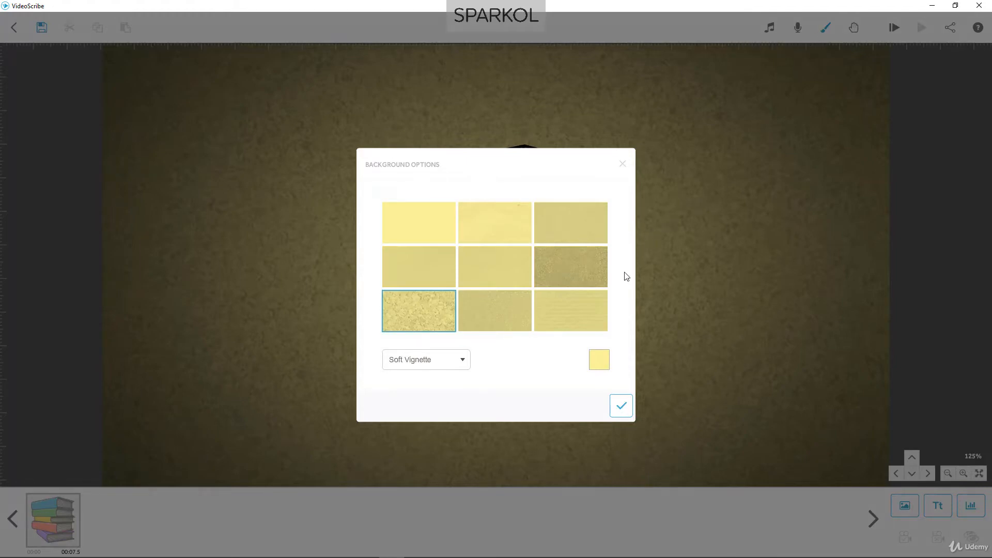
pyautogui.click(599, 361)
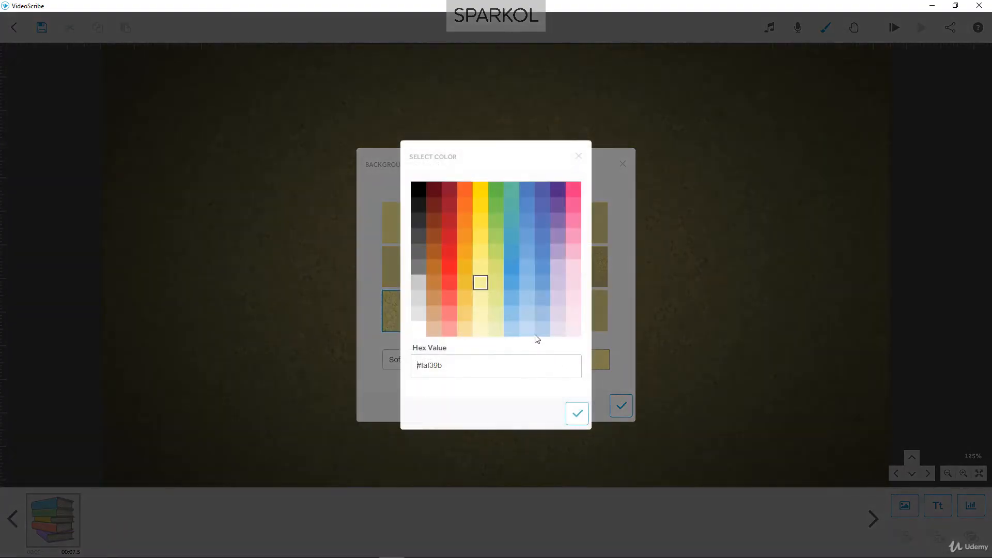
pyautogui.click(532, 333)
pyautogui.click(577, 413)
pyautogui.click(454, 361)
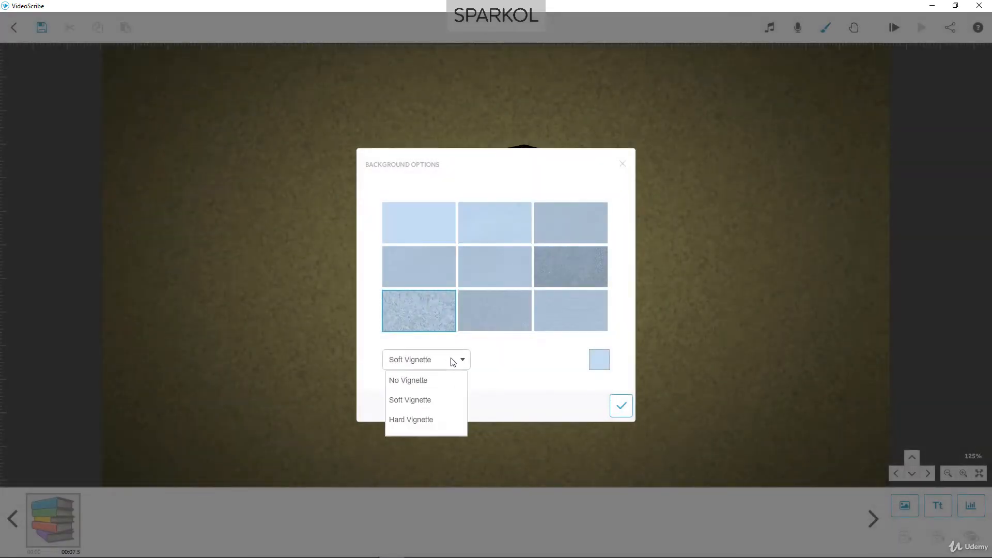
pyautogui.click(436, 380)
pyautogui.click(431, 228)
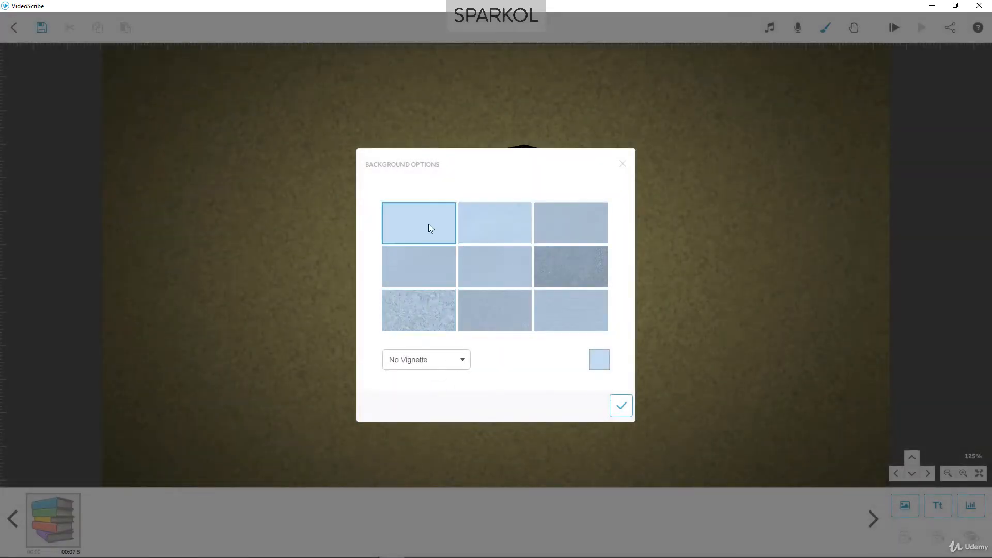
pyautogui.click(623, 405)
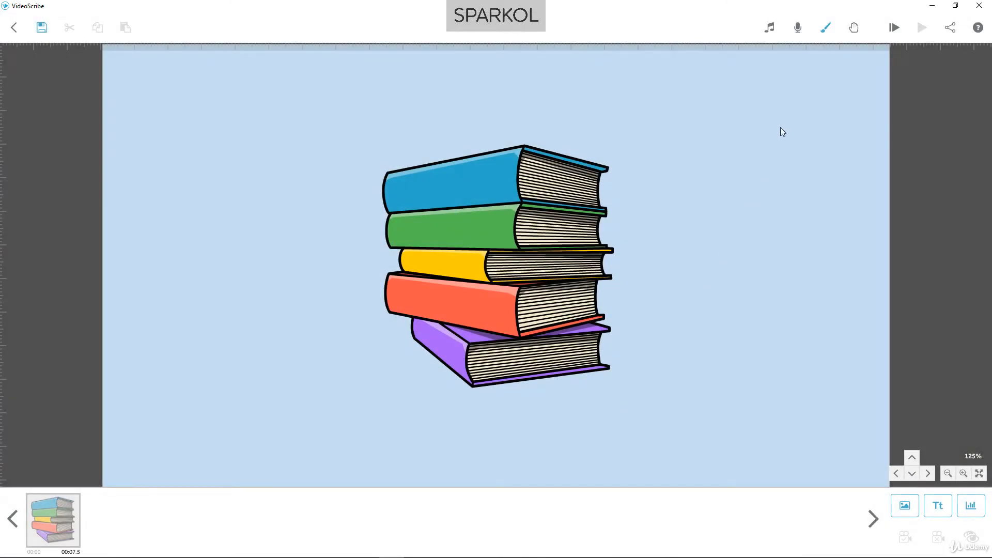
# Preview the No Hand option among the scribe hands without applying it
pyautogui.click(853, 28)
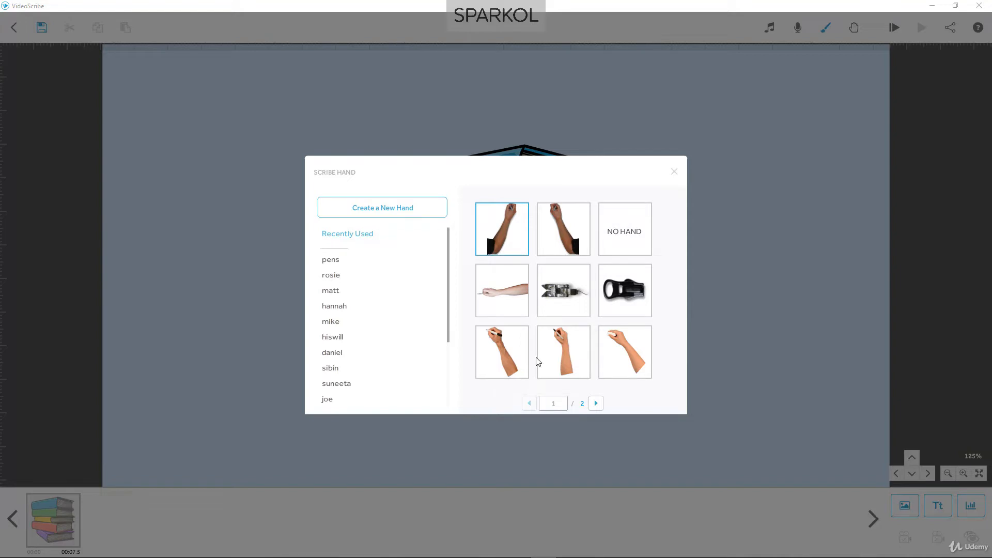
pyautogui.click(630, 241)
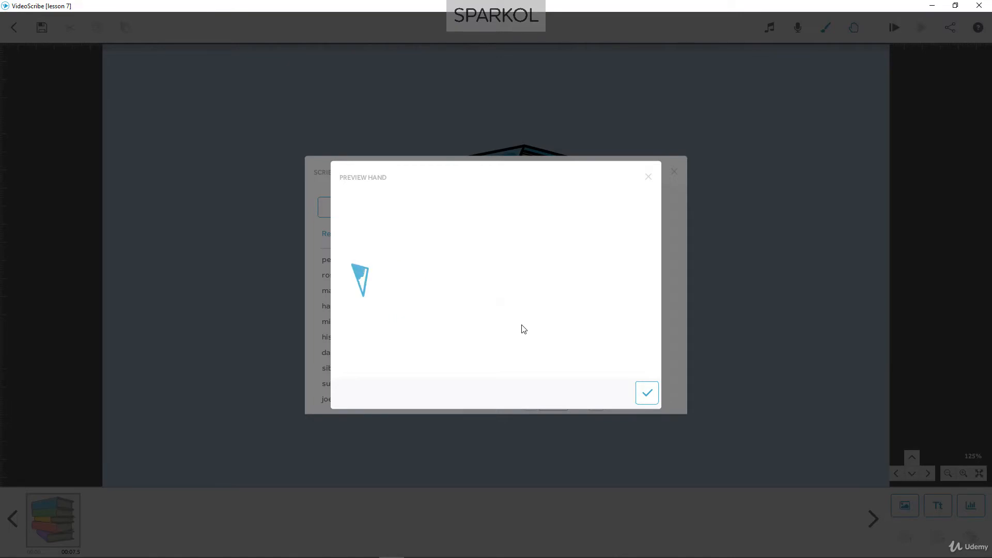
pyautogui.click(649, 177)
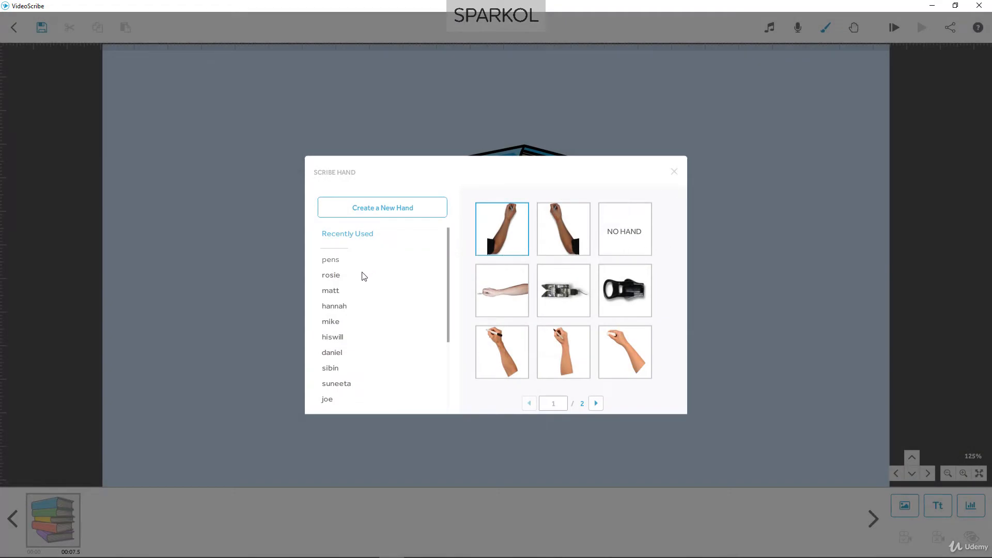
# Browse the pens set and several of the named hand sets among the available scribe hands
pyautogui.click(336, 263)
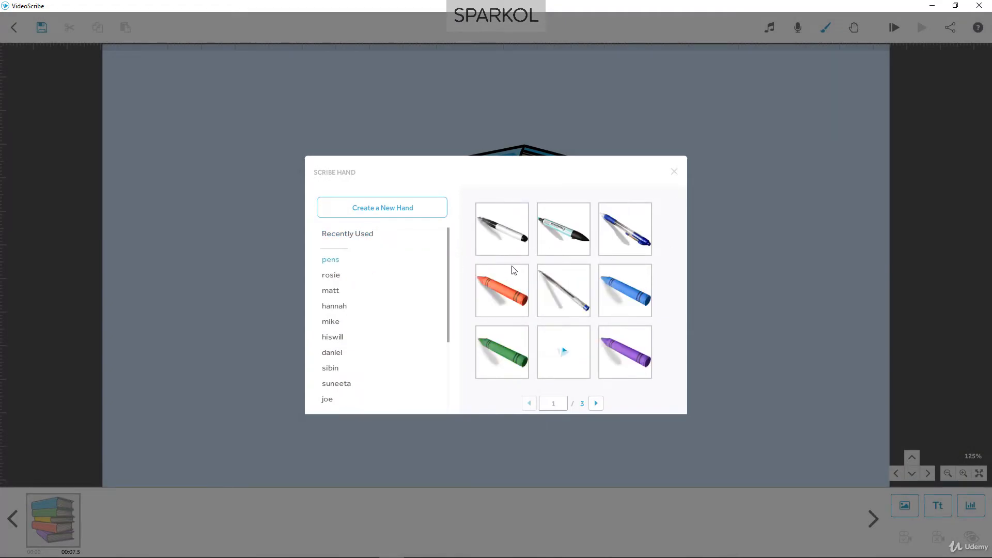
pyautogui.scroll(-1, 511, 267)
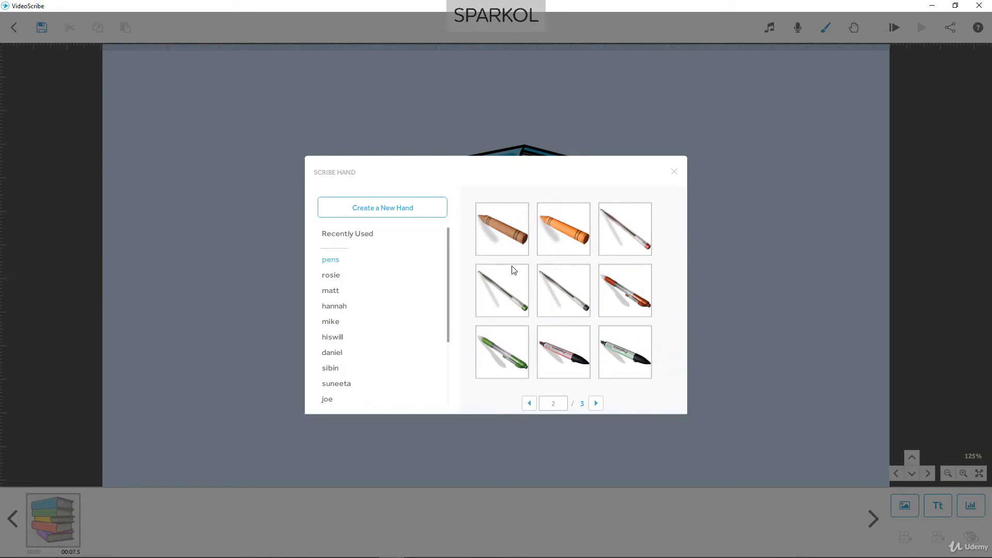
pyautogui.click(340, 279)
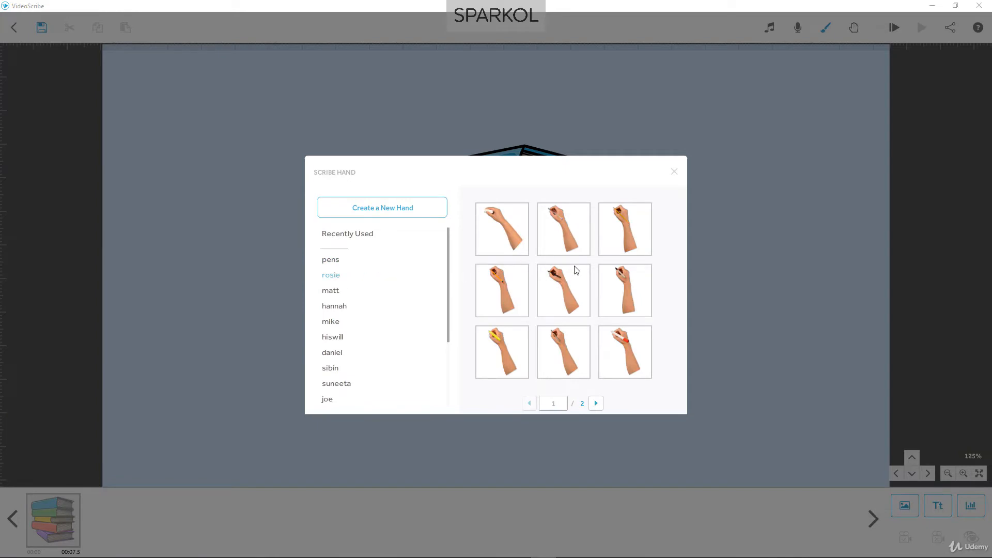
pyautogui.scroll(-1, 577, 272)
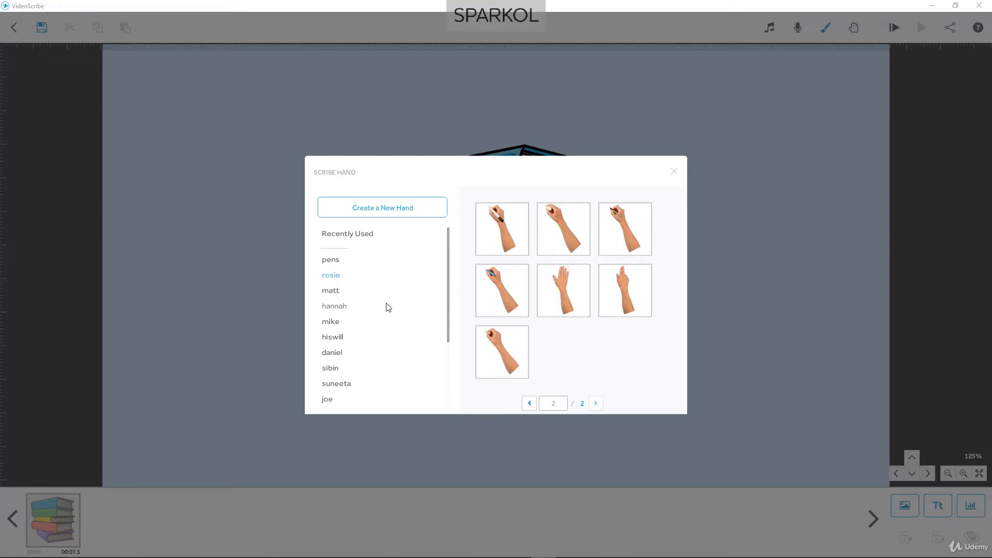
pyautogui.click(346, 308)
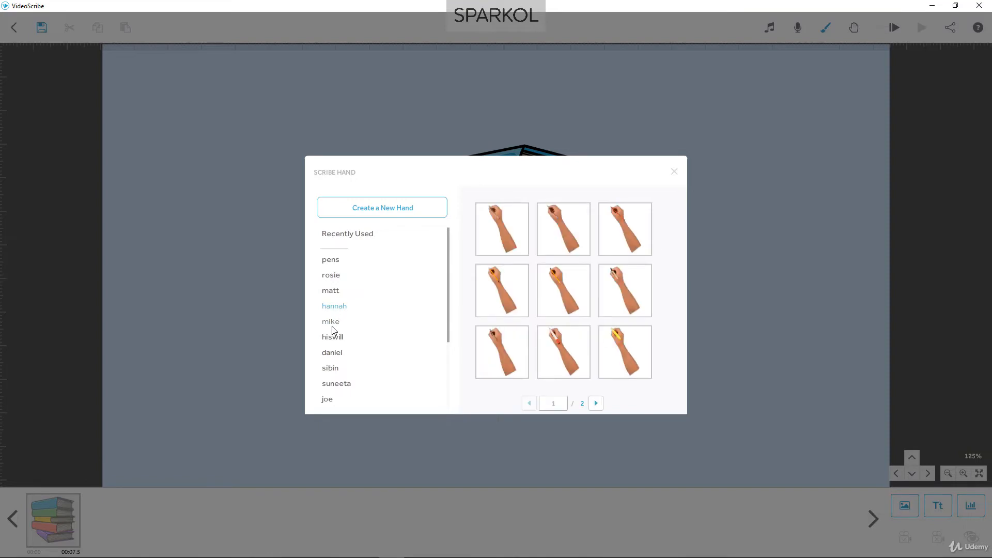
pyautogui.click(333, 326)
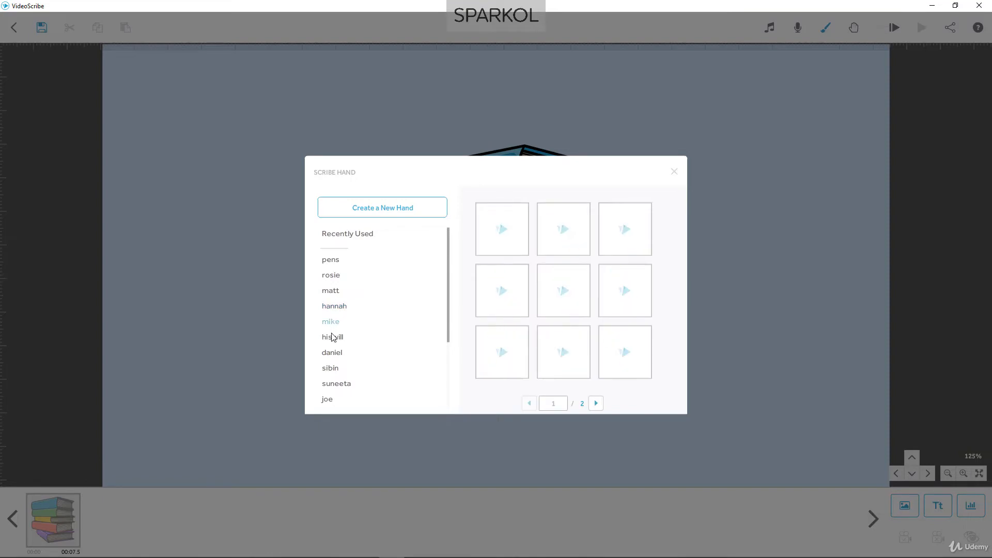
pyautogui.click(333, 371)
pyautogui.click(334, 384)
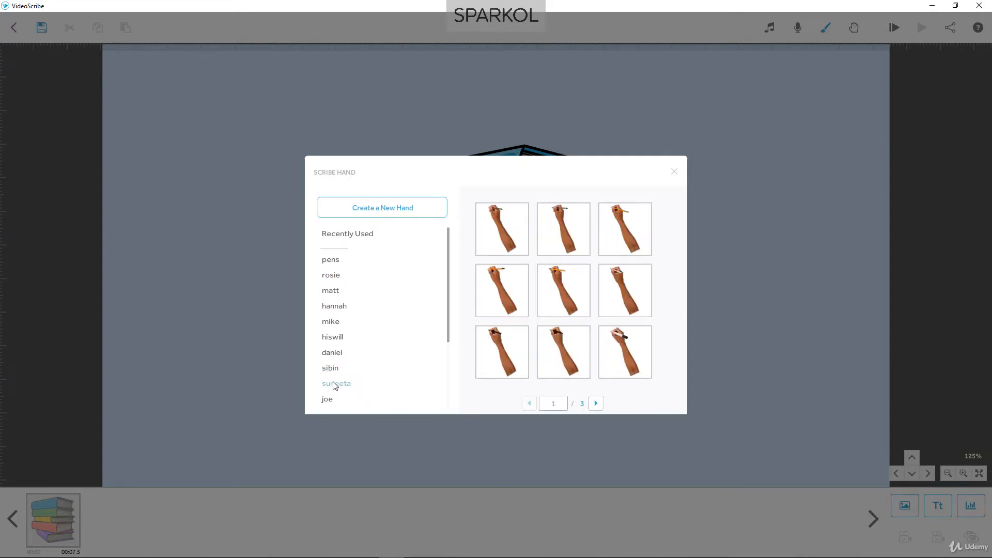
pyautogui.scroll(-1, 335, 386)
pyautogui.scroll(-2, 336, 385)
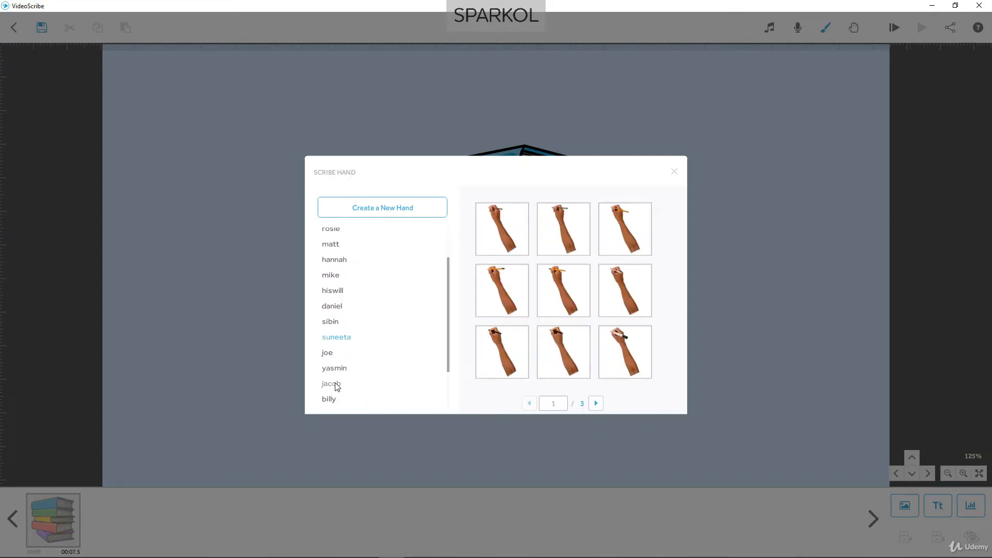
pyautogui.scroll(-1, 336, 387)
# Set the scribe hand to the jonny hand holding a light-bodied, black-tipped pen and play the scribe from the start
pyautogui.click(335, 401)
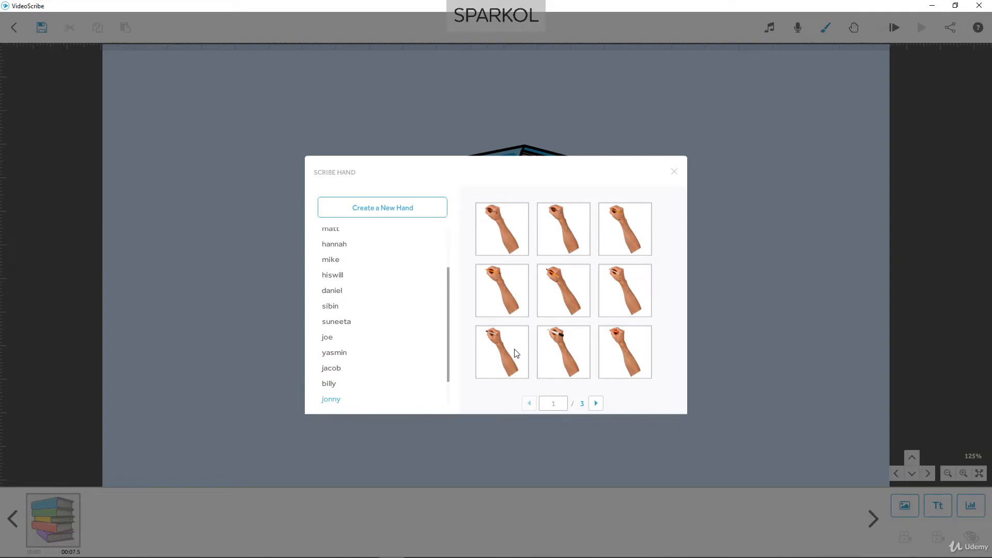
pyautogui.click(515, 354)
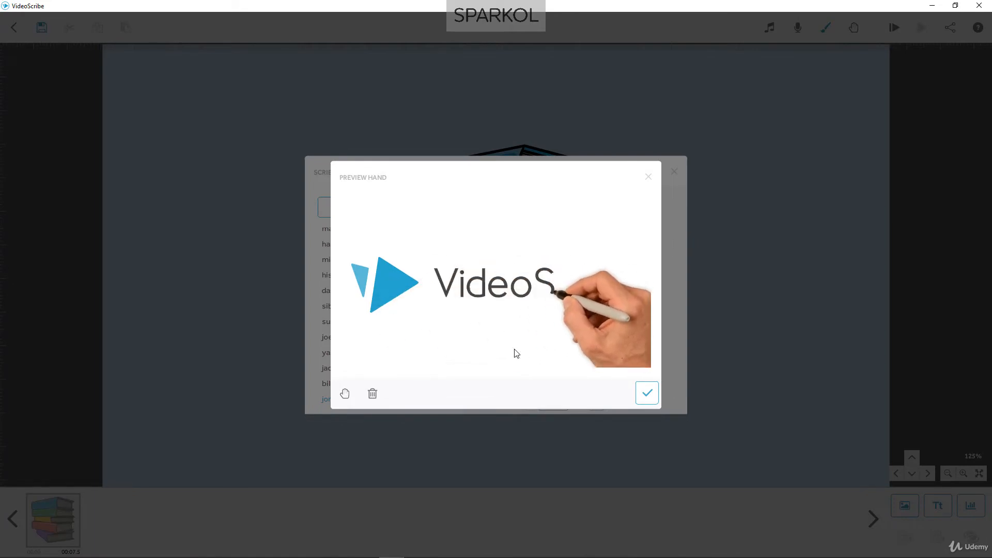
pyautogui.click(648, 177)
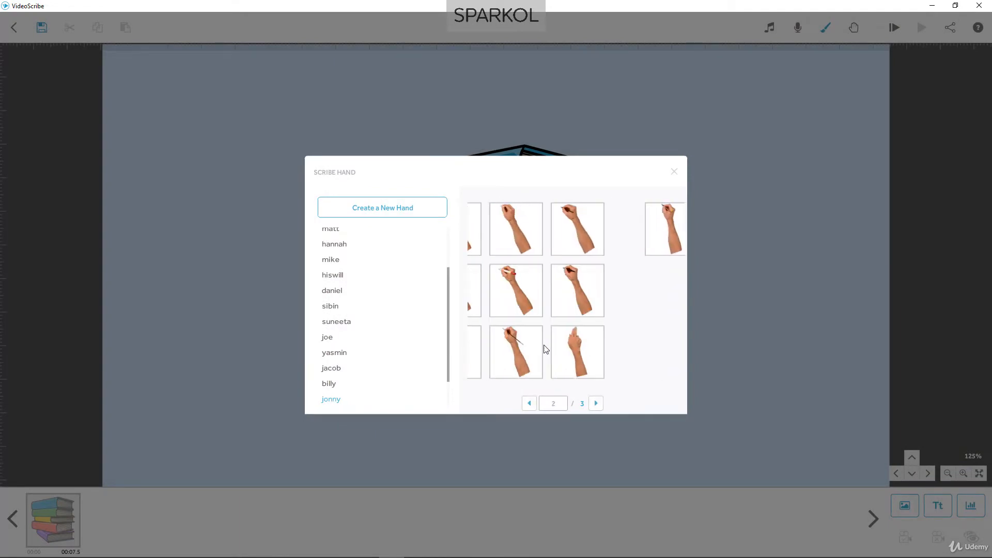
pyautogui.scroll(1, 546, 349)
pyautogui.click(547, 359)
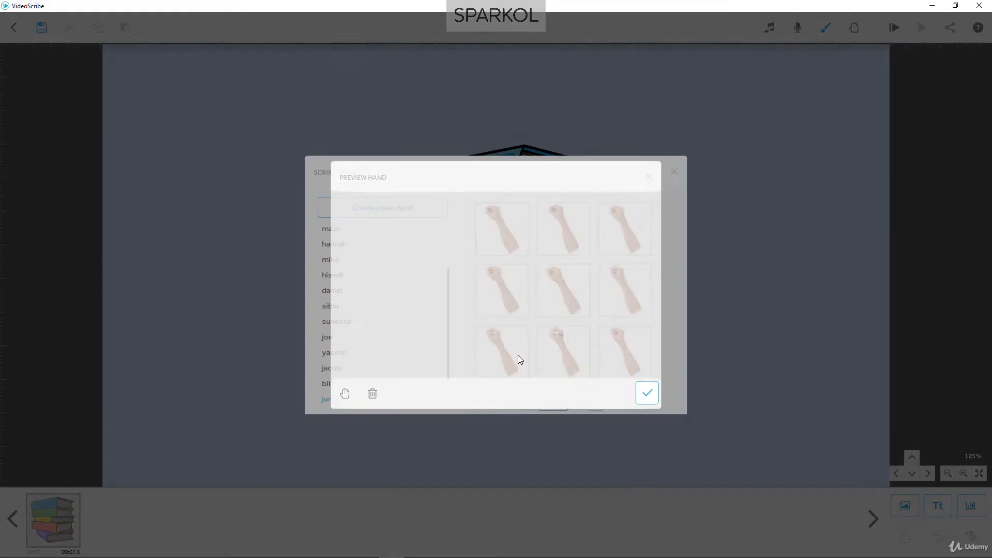
pyautogui.click(647, 395)
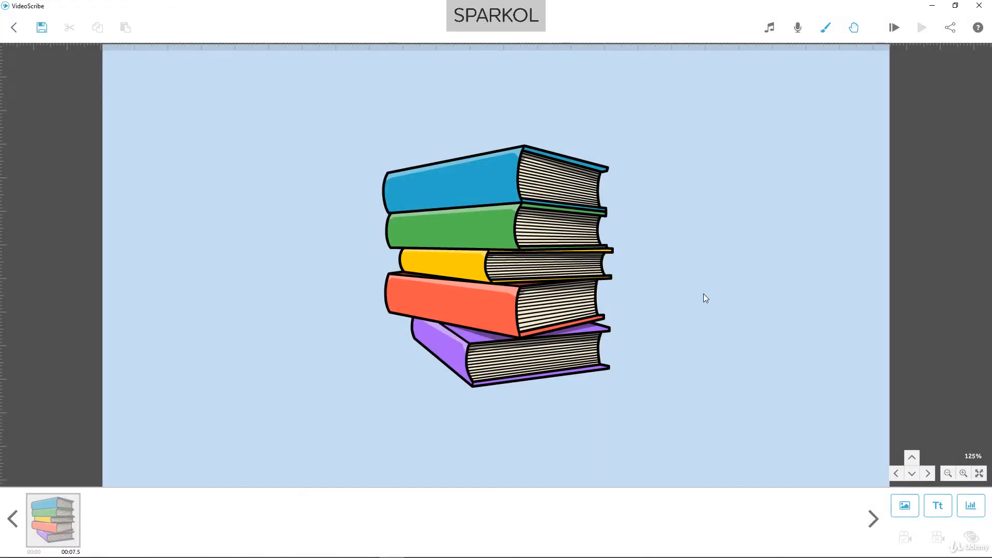
pyautogui.click(893, 30)
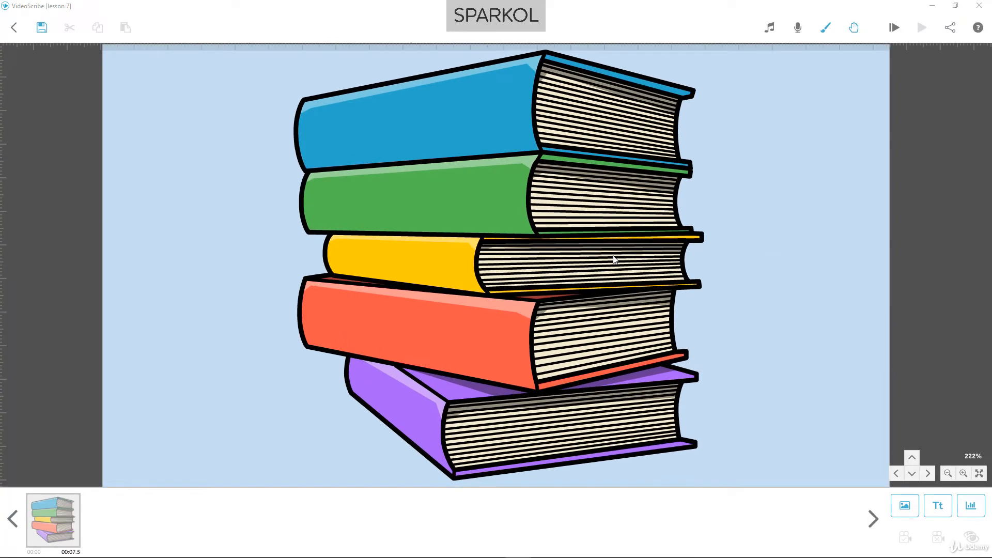
# Delete the book stack image from the canvas
pyautogui.click(614, 259)
pyautogui.rightClick(613, 260)
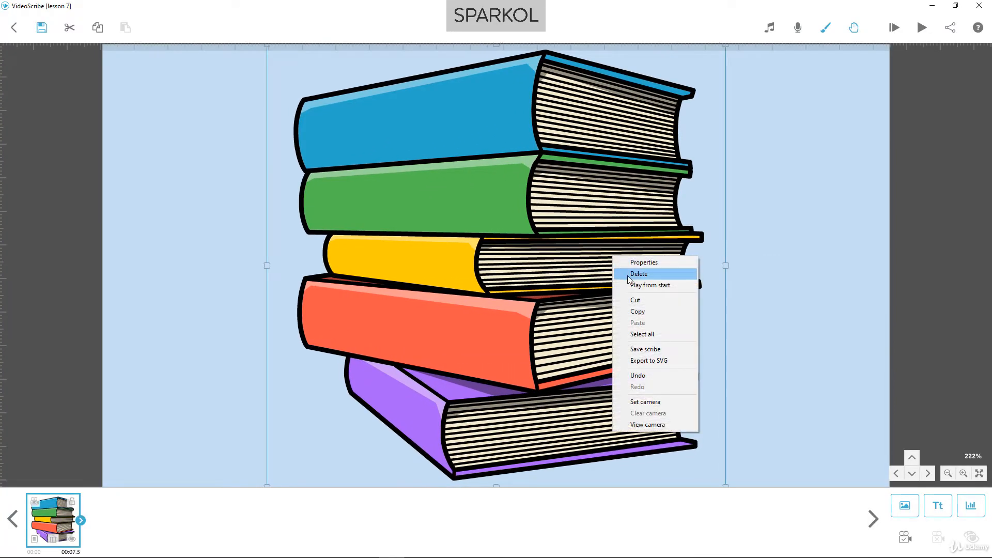
pyautogui.click(627, 275)
pyautogui.click(558, 316)
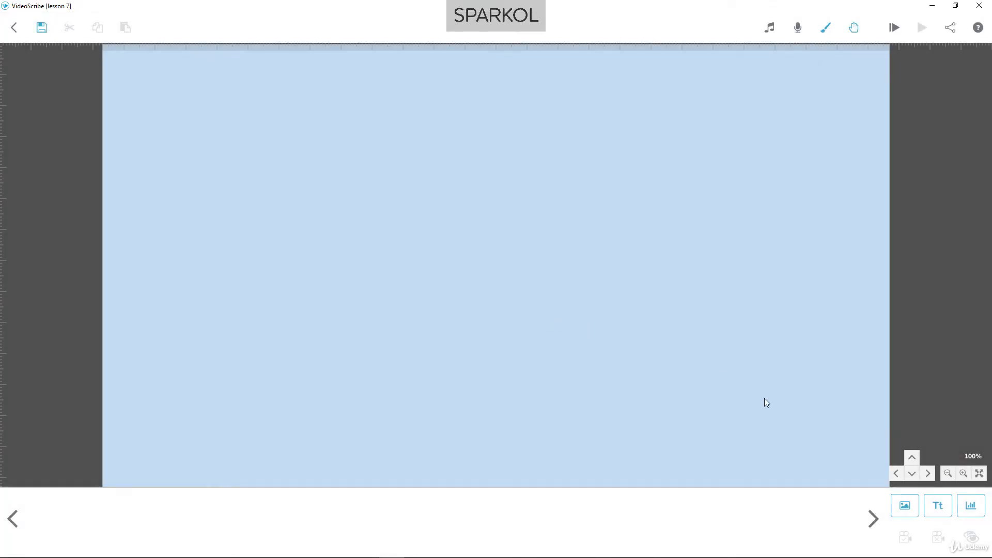
# Add the coloured beach scene with the lighthouse and beach huts from the Scenery images to the canvas
pyautogui.click(903, 505)
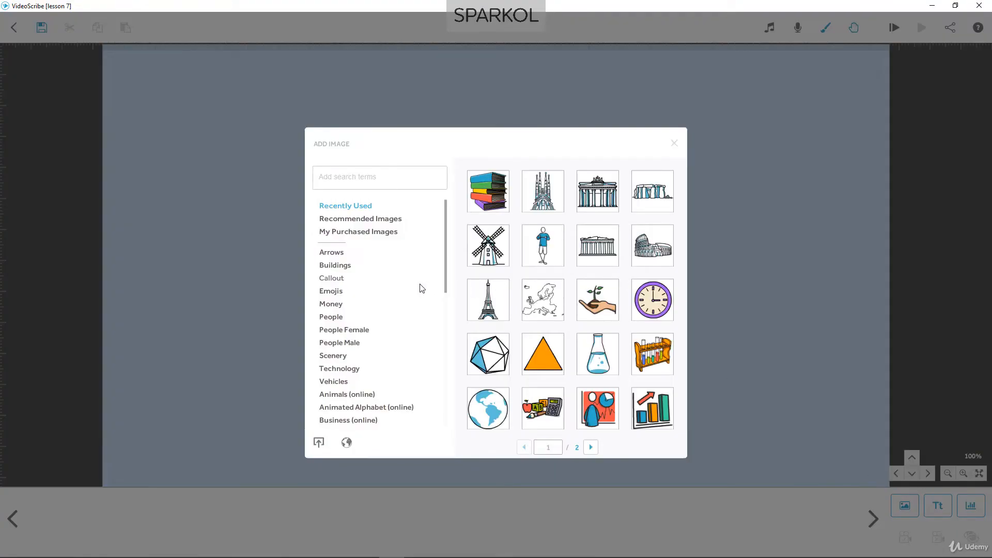
pyautogui.click(339, 356)
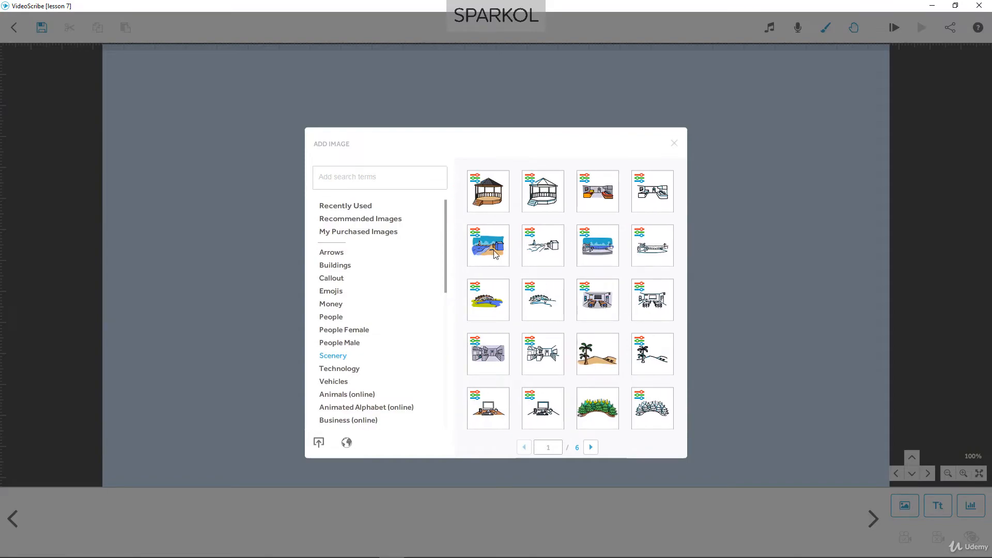
pyautogui.click(494, 252)
# Enlarge the beach scene until it fills the whole canvas and lock it in place
pyautogui.moveTo(599, 331); pyautogui.dragTo(721, 421)
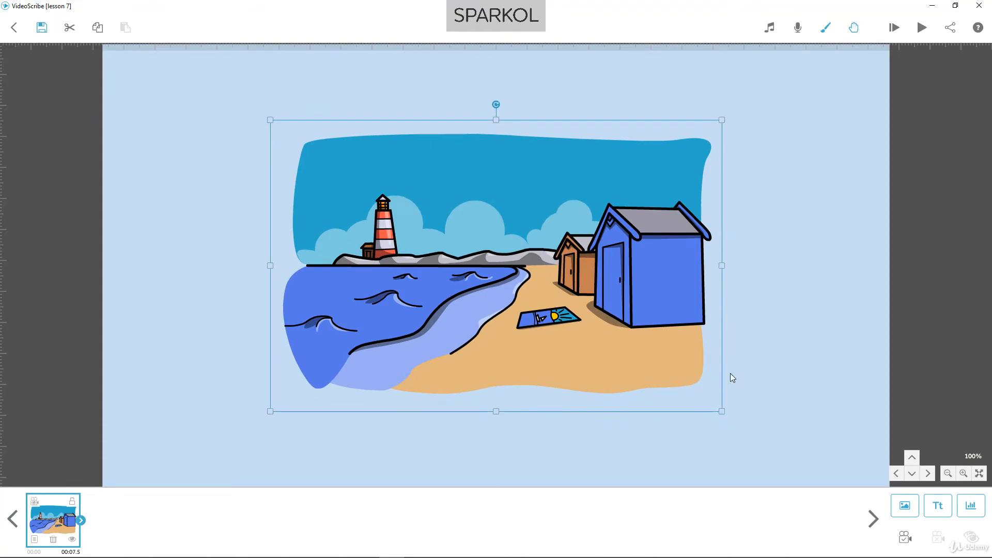
pyautogui.scroll(-5, 736, 352)
pyautogui.scroll(-1, 736, 352)
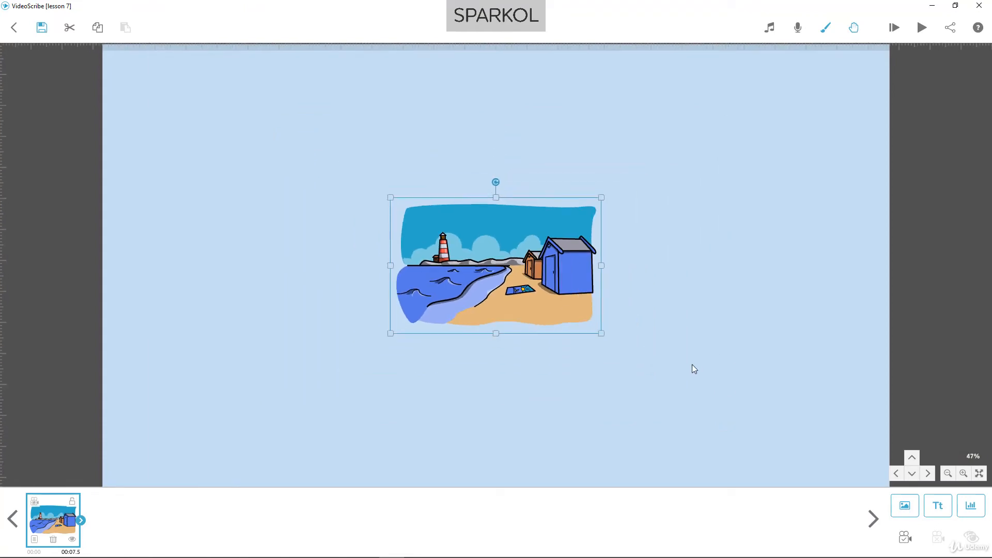
pyautogui.moveTo(603, 335); pyautogui.dragTo(773, 441)
pyautogui.scroll(6, 446, 290)
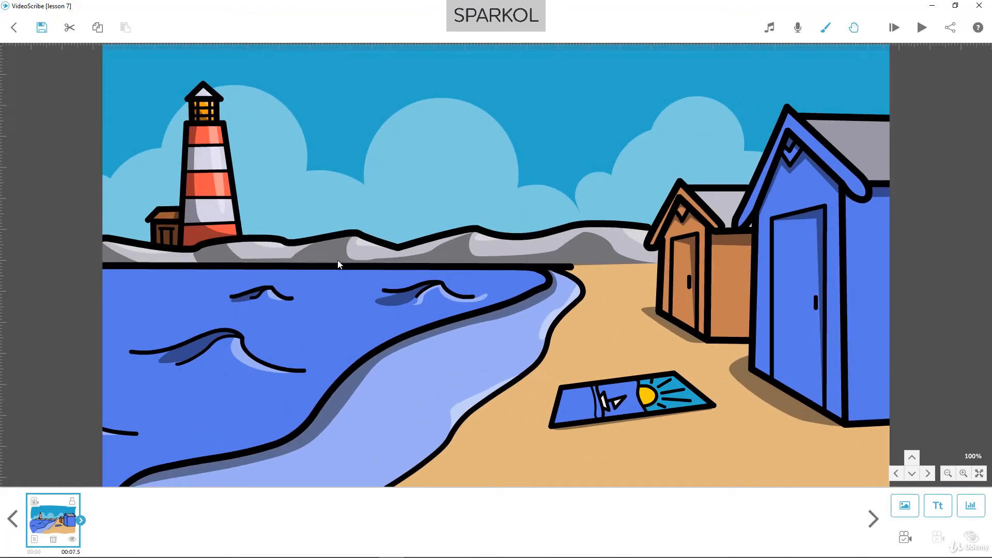
pyautogui.click(76, 502)
# Find and add the boy in the orange shirt and purple shorts, and place him small on the sand before the beach huts
pyautogui.click(904, 505)
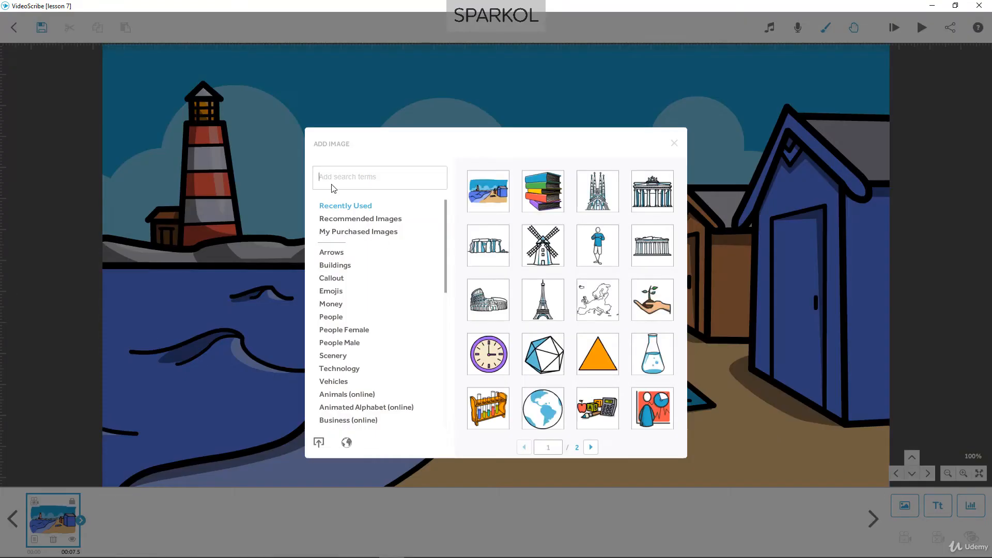
pyautogui.write('child')
pyautogui.press('Return')
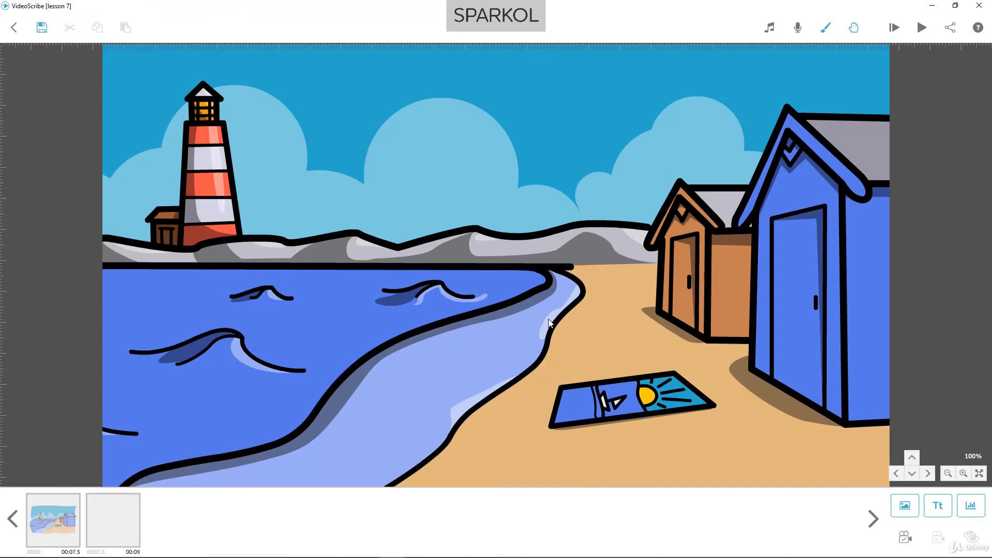
pyautogui.moveTo(542, 297); pyautogui.dragTo(691, 319)
pyautogui.moveTo(704, 263); pyautogui.dragTo(687, 308)
pyautogui.moveTo(653, 357); pyautogui.dragTo(716, 348)
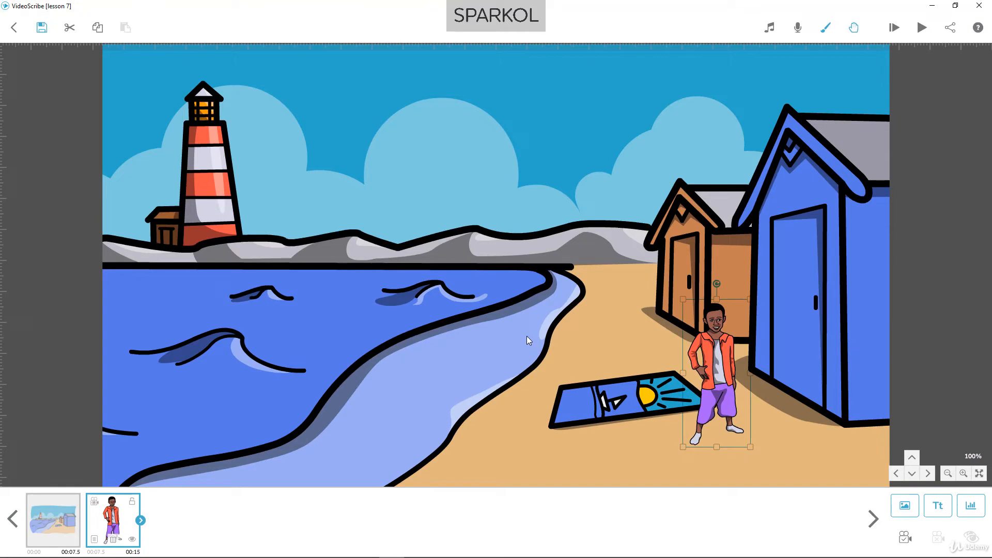
# Search the image library for "backgrounds" and browse through the pages of matching images
pyautogui.click(905, 506)
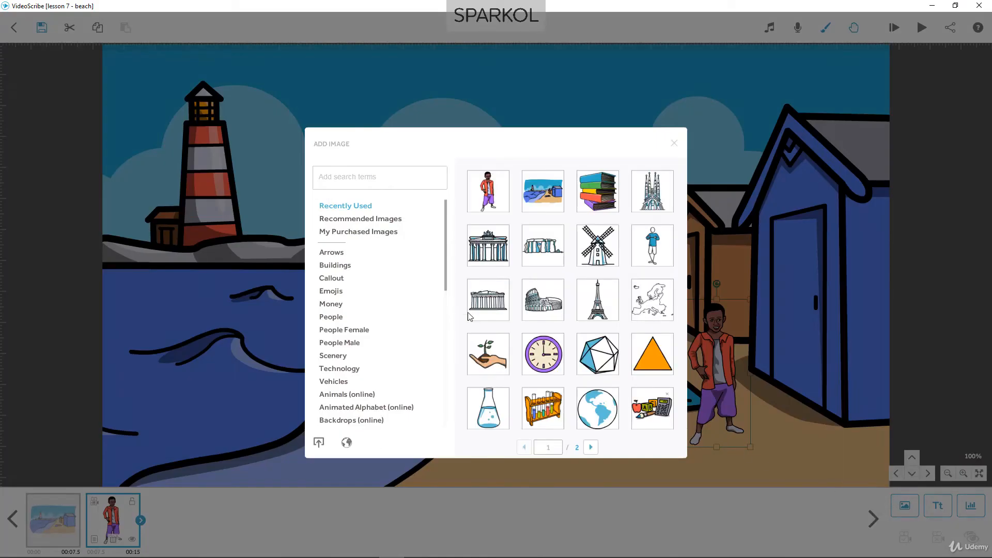
pyautogui.write('backgrounds')
pyautogui.press('Return')
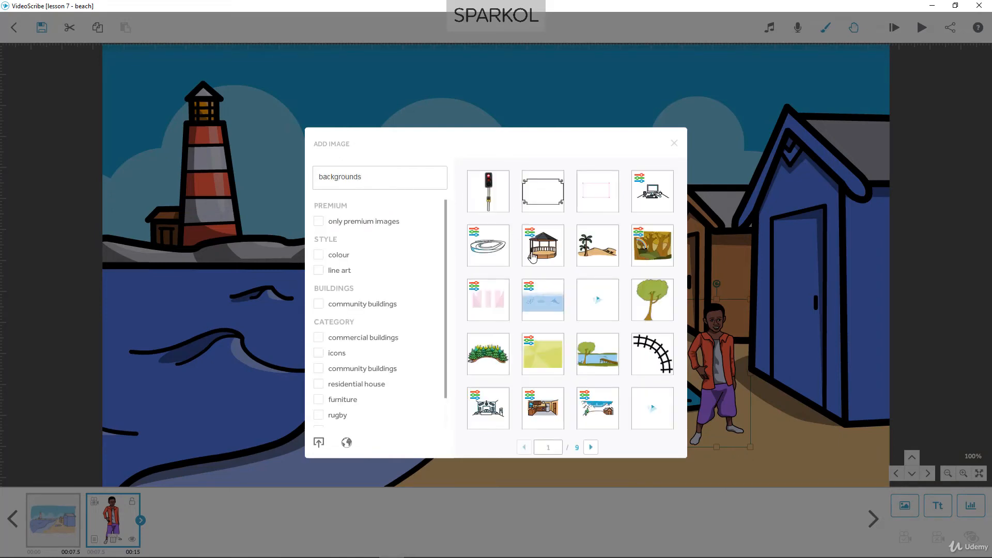
pyautogui.scroll(-1, 532, 256)
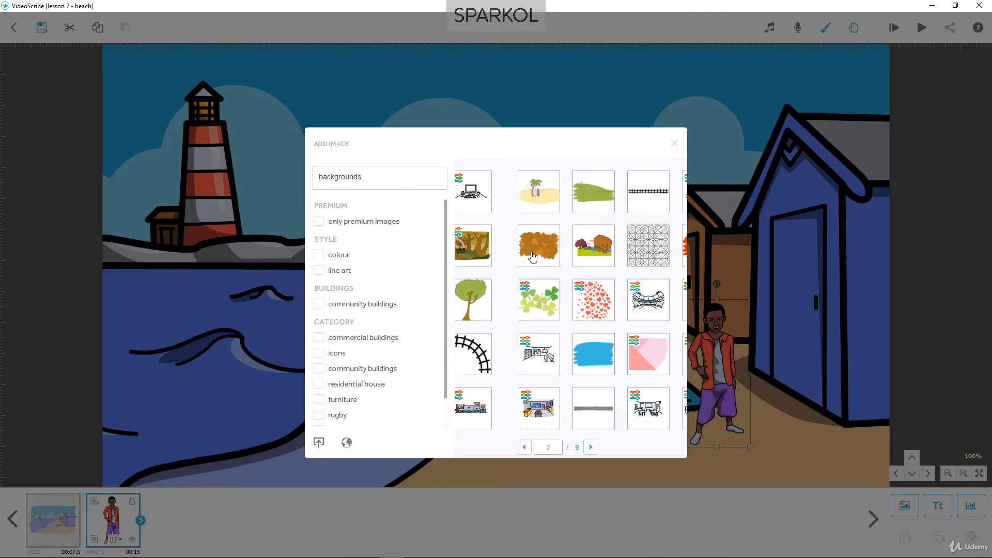
pyautogui.scroll(-1, 532, 257)
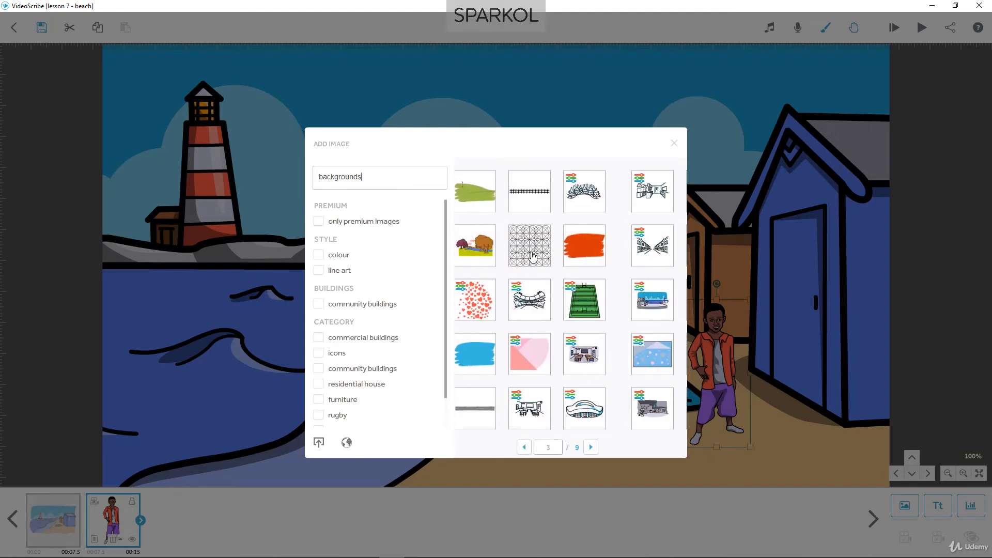
pyautogui.scroll(-1, 533, 256)
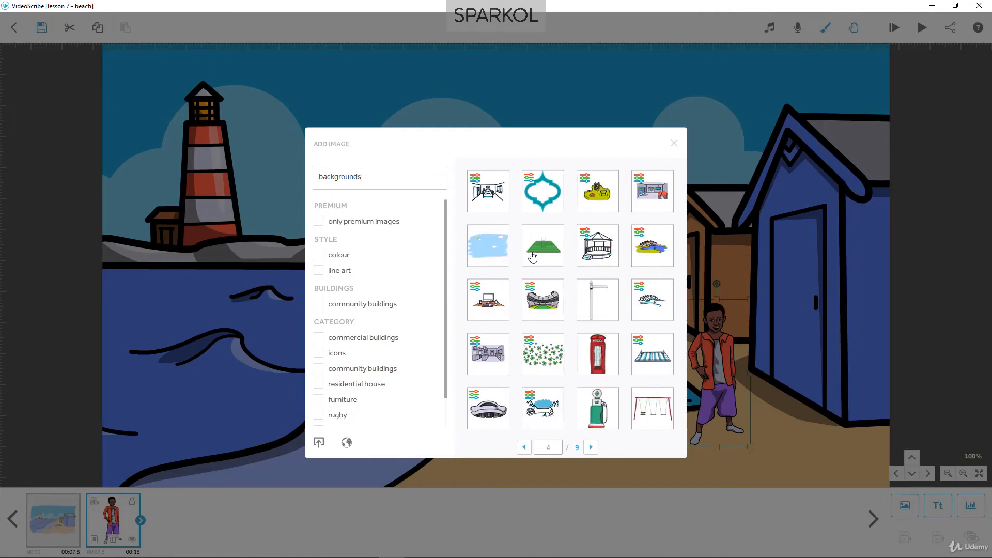
pyautogui.scroll(-1, 532, 257)
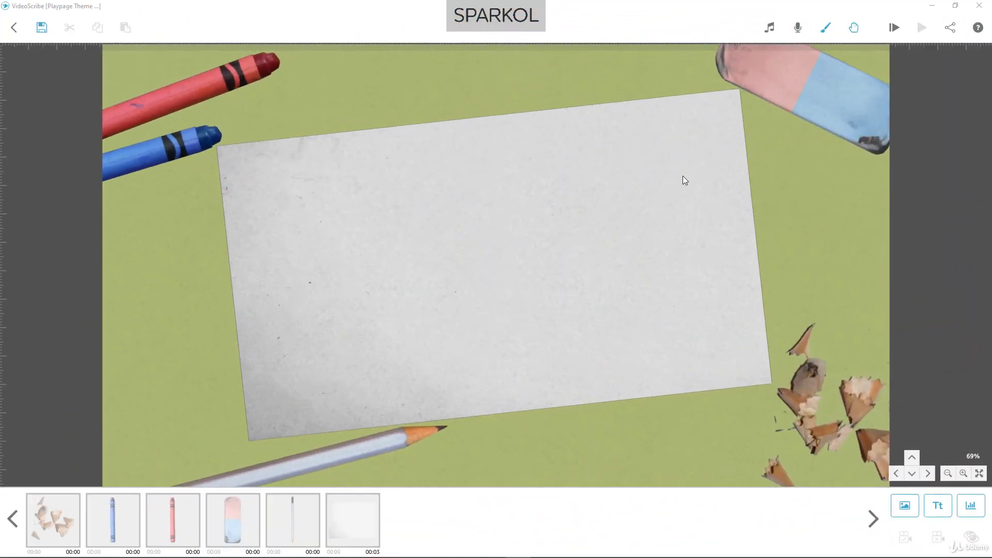
# Check the background options of the Playpage theme scribe without changing them
pyautogui.click(828, 32)
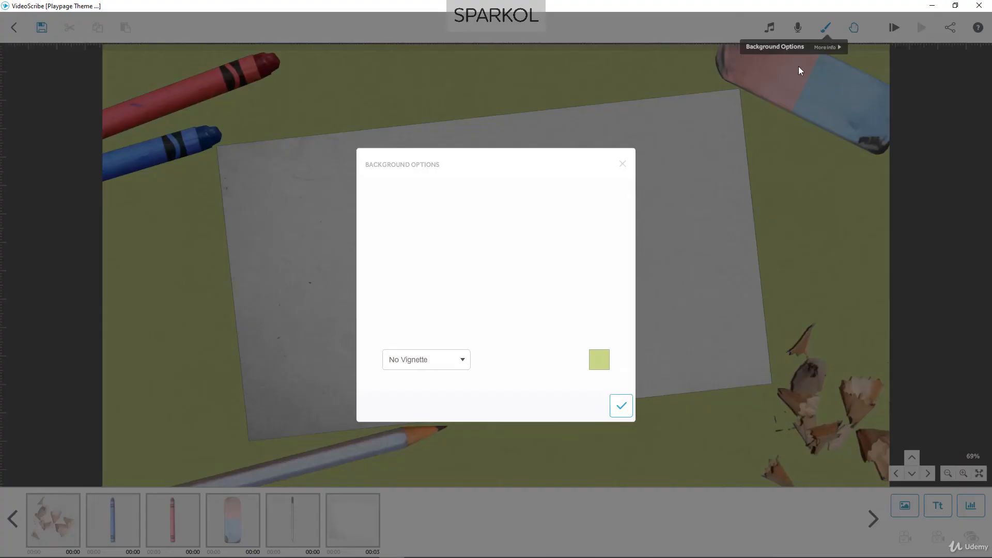
pyautogui.click(625, 402)
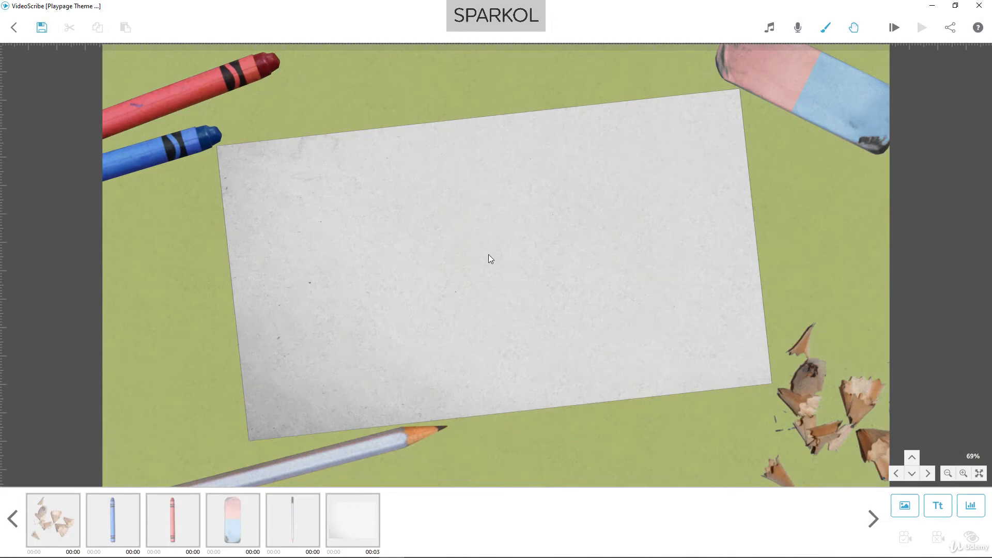
# Check the pause and transition times of the pencil shavings image and play the finished Playpage template from the start
pyautogui.click(79, 522)
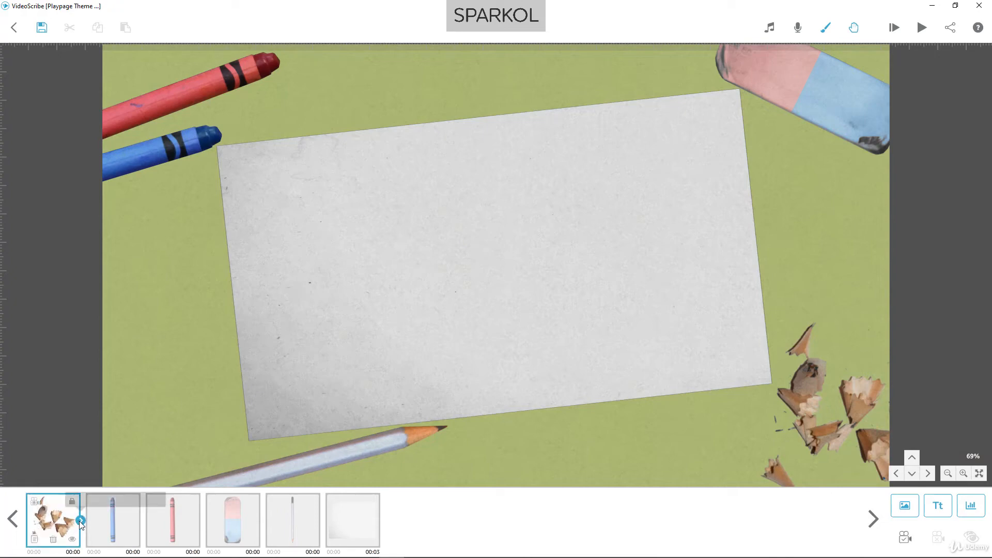
pyautogui.click(80, 521)
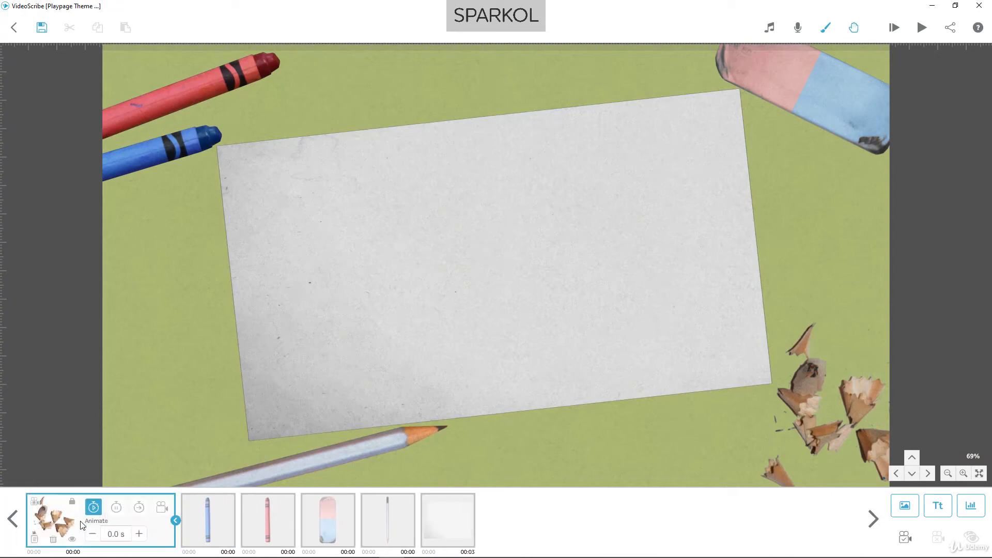
pyautogui.click(139, 508)
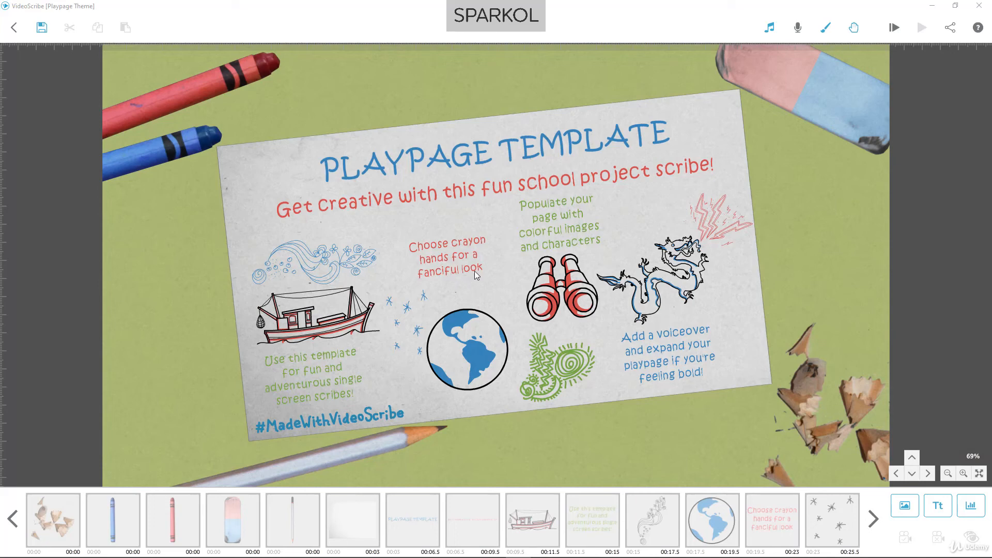
pyautogui.click(893, 27)
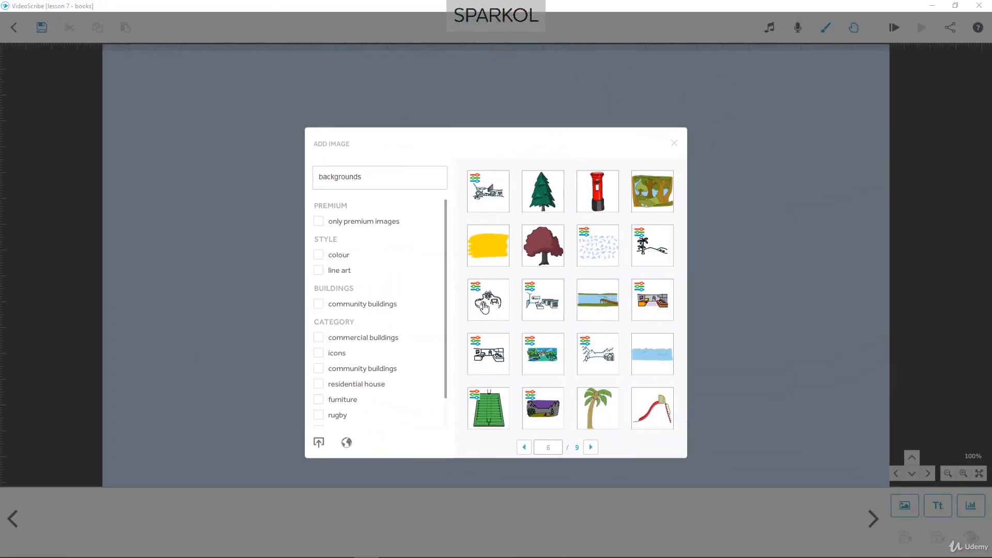
# Add the scattered blue triangles pattern from the "backgrounds" results and enlarge it until it covers the whole canvas
pyautogui.click(595, 259)
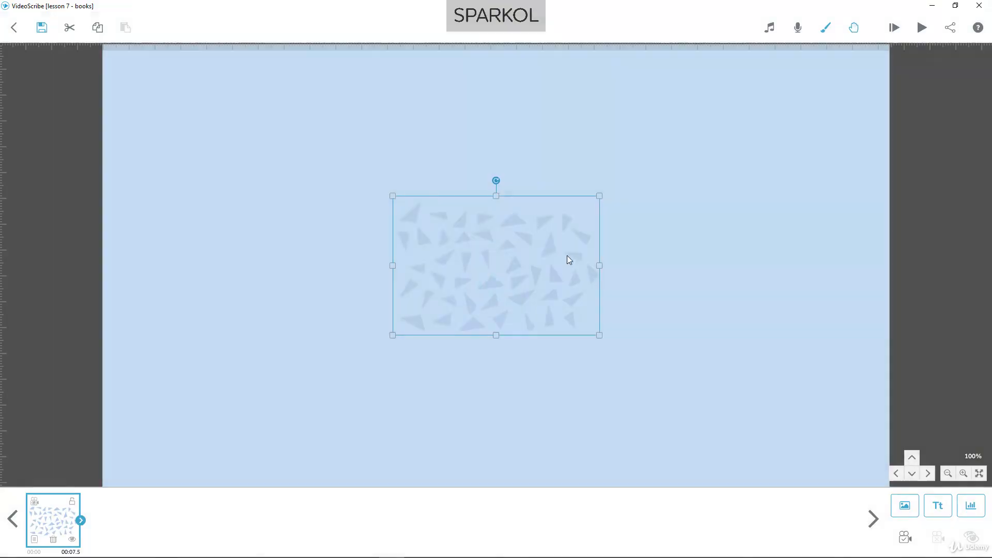
pyautogui.scroll(-6, 529, 285)
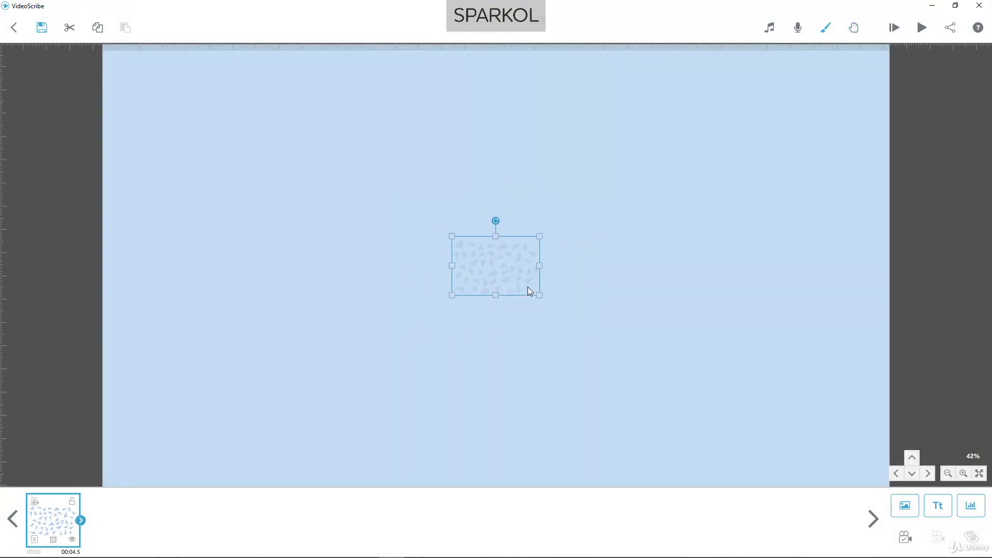
pyautogui.scroll(-1, 527, 287)
pyautogui.moveTo(529, 289); pyautogui.dragTo(753, 467)
pyautogui.scroll(10, 531, 363)
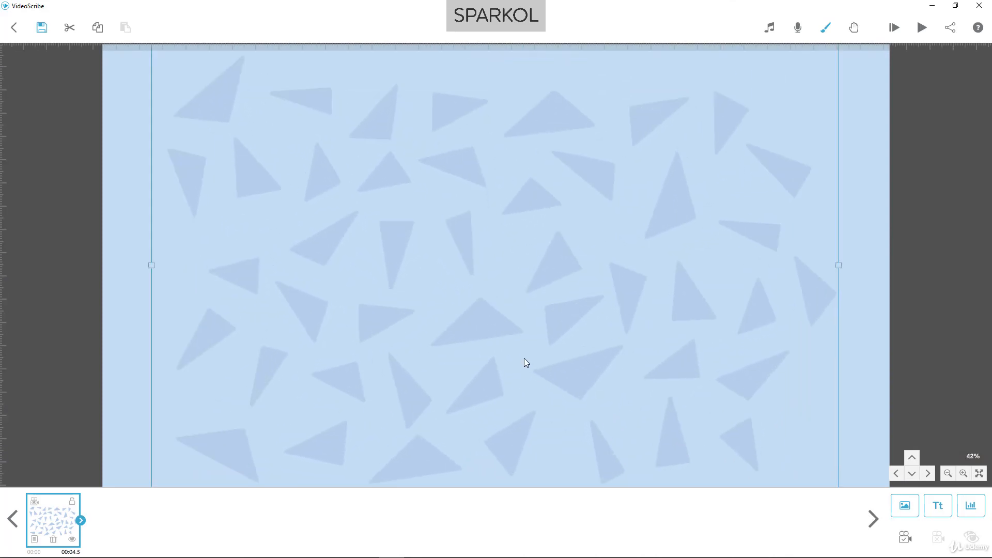
pyautogui.scroll(2, 505, 355)
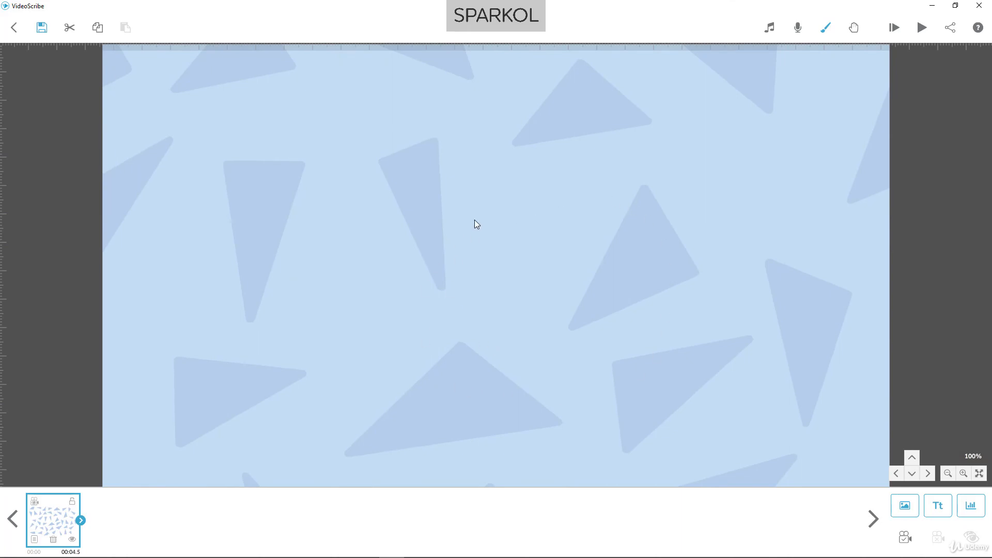
# Set the triangle pattern's animate, pause and transition times to 0.0 s and lock the image
pyautogui.click(81, 520)
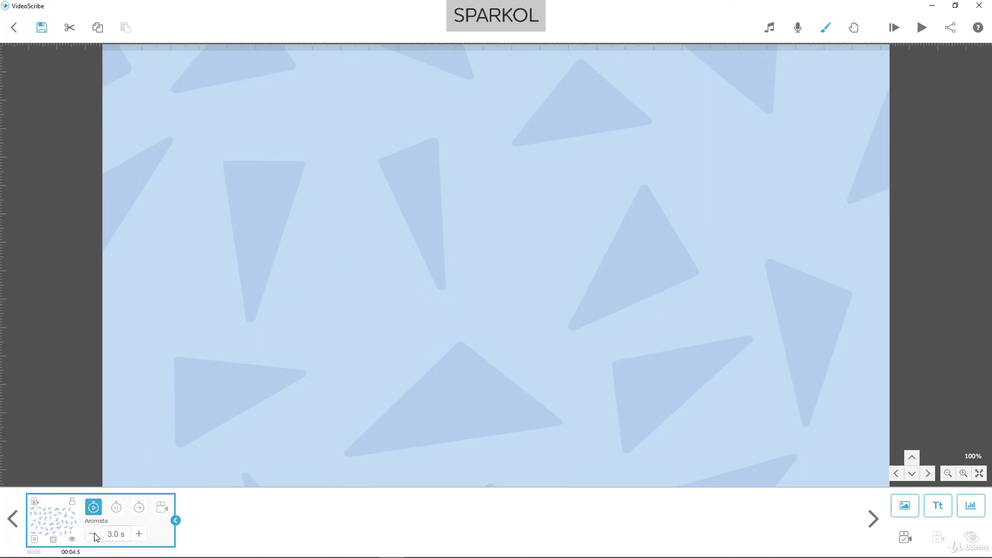
pyautogui.click(116, 508)
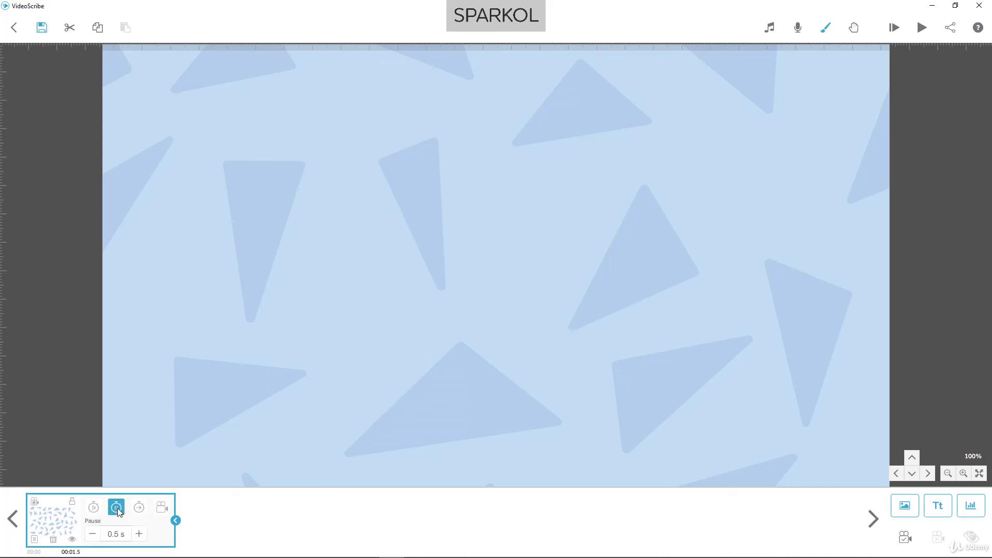
pyautogui.click(138, 508)
pyautogui.click(92, 533)
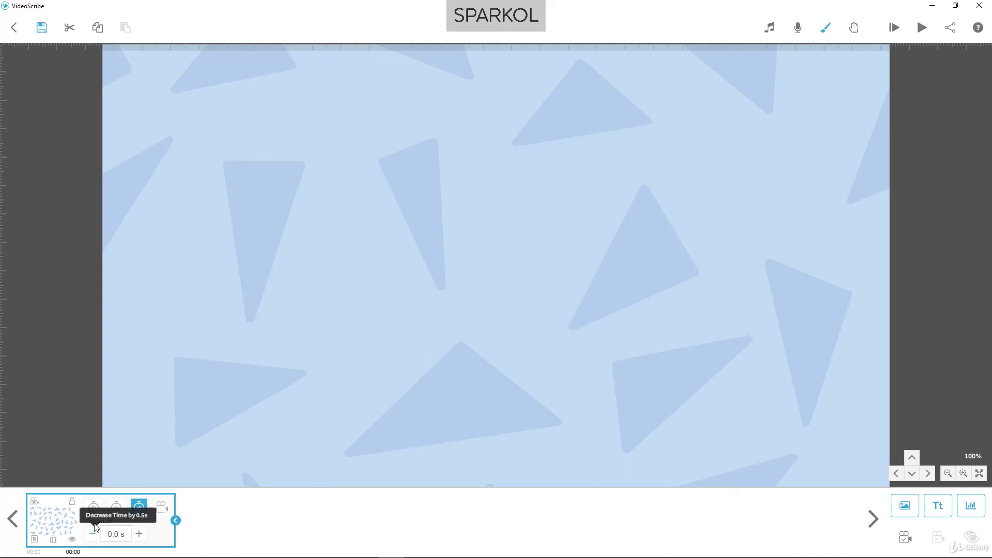
pyautogui.click(73, 505)
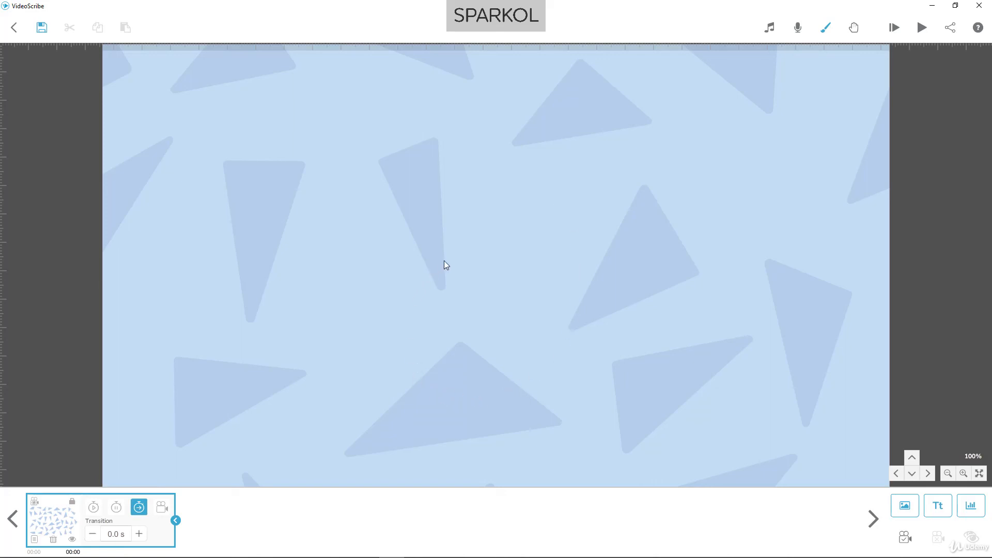
# Save the scribe as "Healthy Living" in the All Scribes folder
pyautogui.click(43, 31)
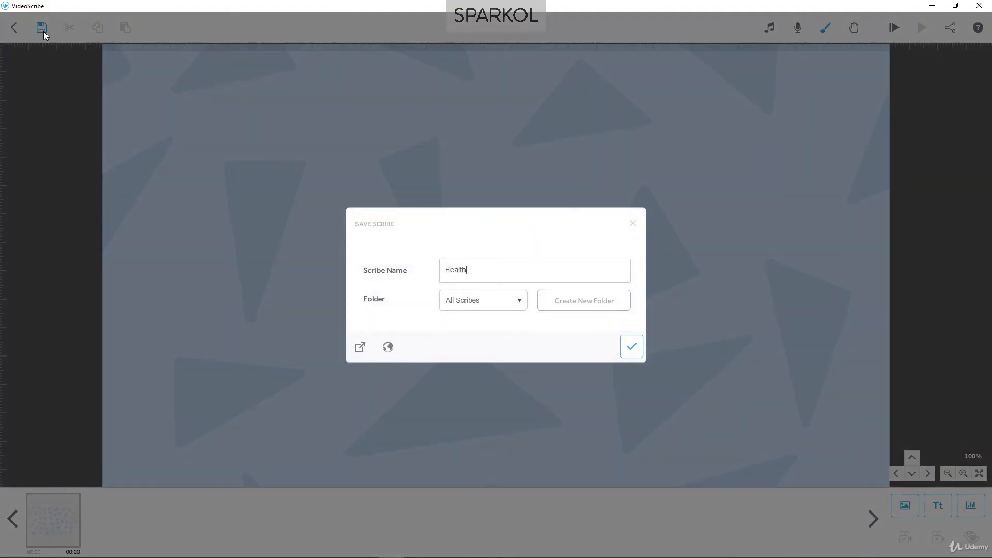
pyautogui.write('Healthy Living')
pyautogui.press('Return')
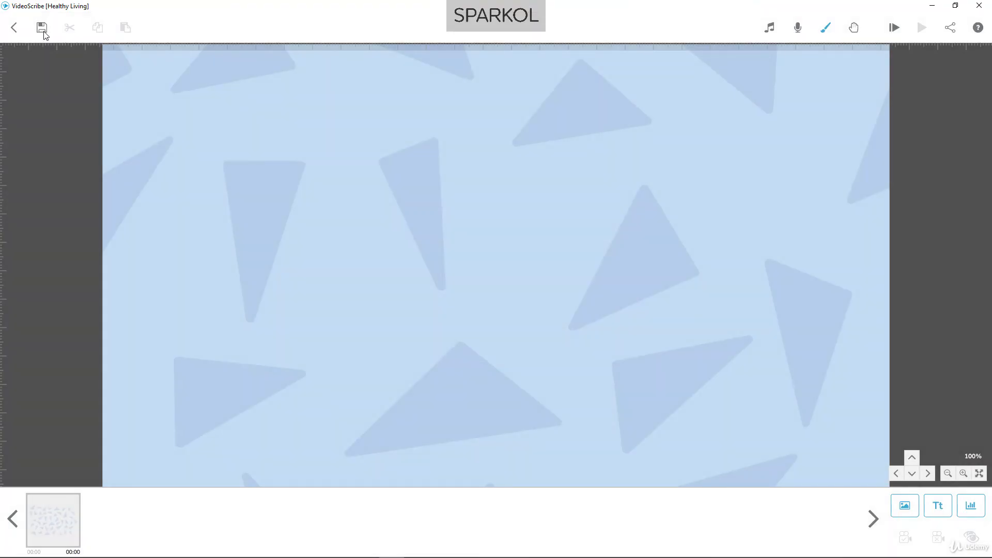